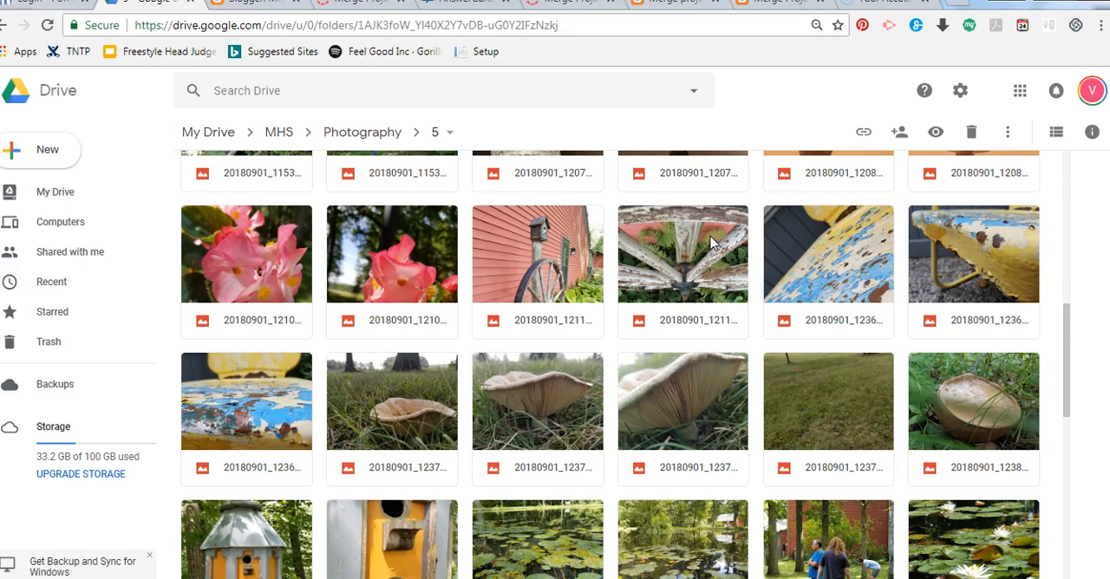
Step: Download the wooden wagon wheel close-up, the first peeling-paint chair photo and the first pink flower photo from the Drive folder
right_click(707, 238)
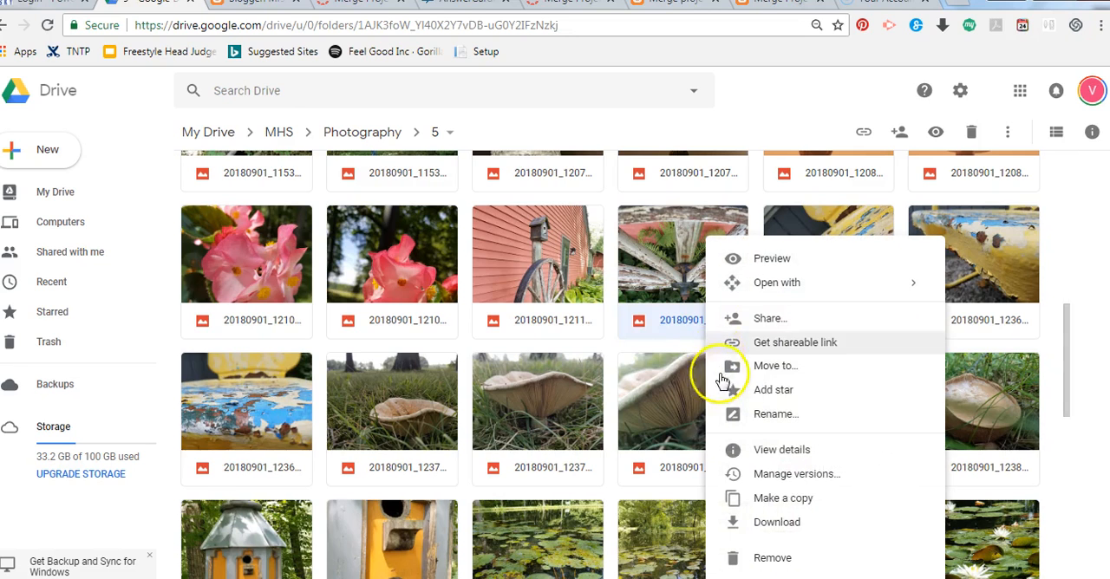
left_click(764, 522)
left_click(801, 245)
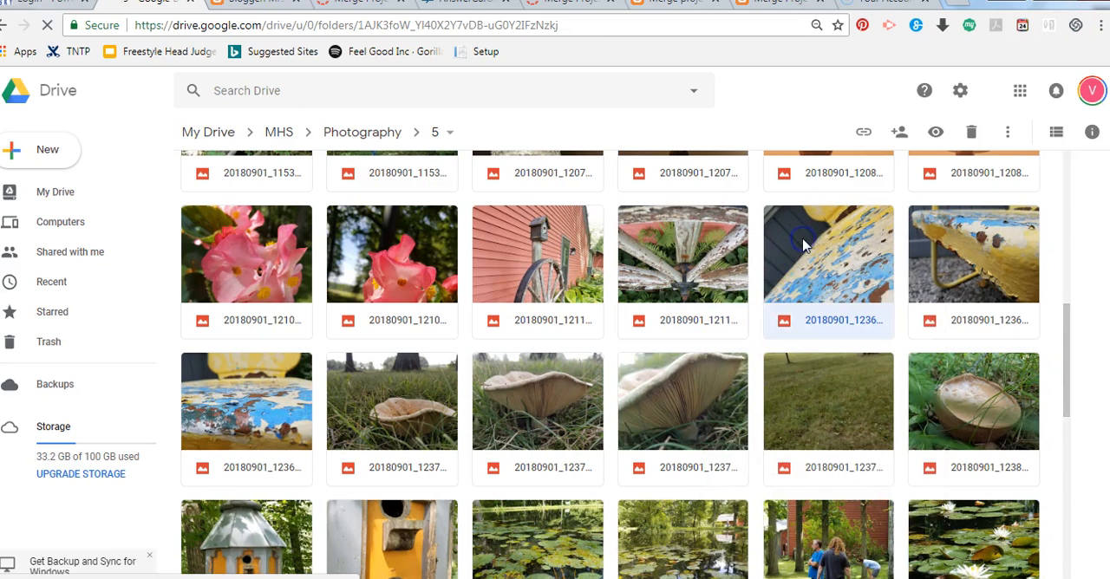
right_click(802, 246)
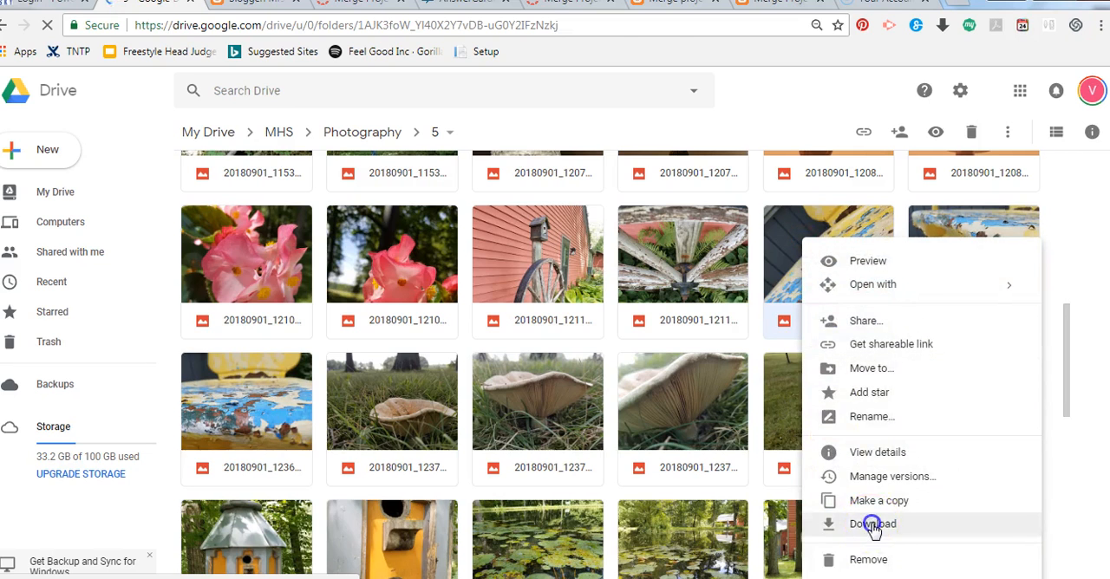
left_click(800, 523)
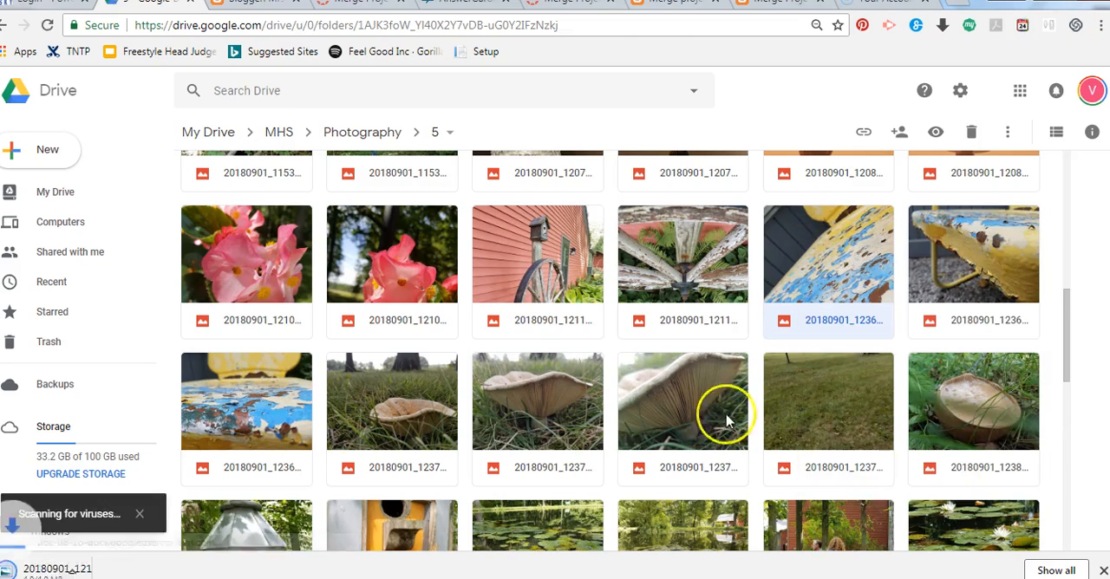
left_click(280, 227)
right_click(280, 227)
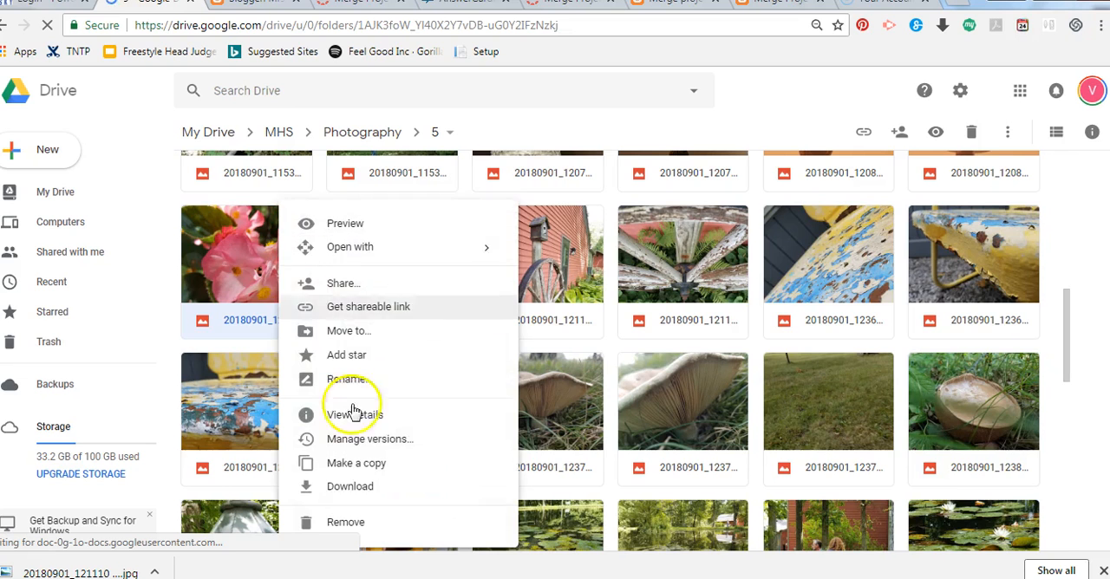
left_click(355, 490)
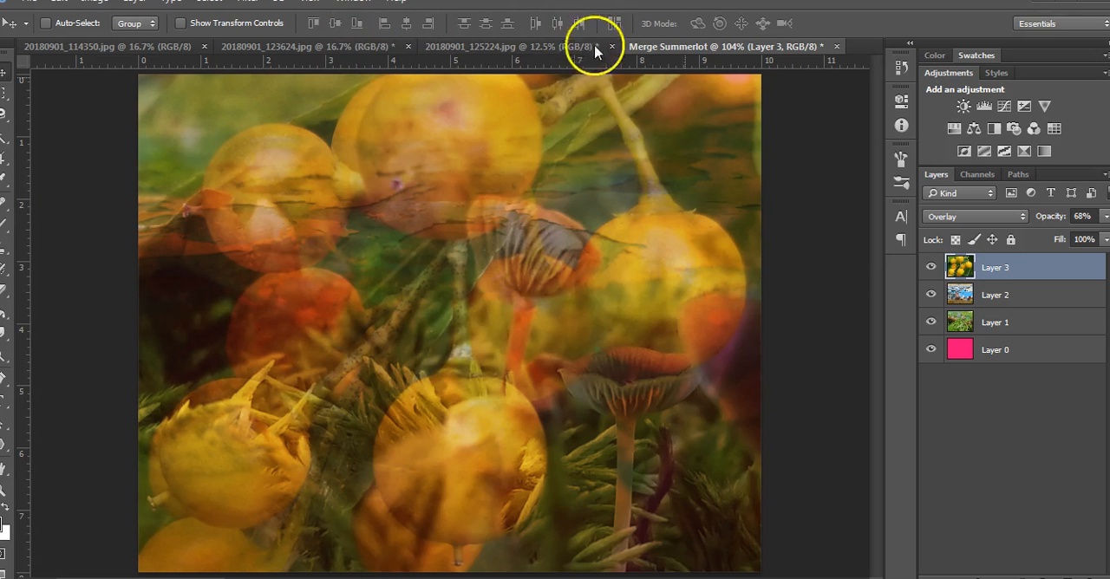
Step: Close the Merge document, saving it as a PSD in the H: drive's Photography folder, replacing the existing file with Maximize Compatibility on
left_click(835, 46)
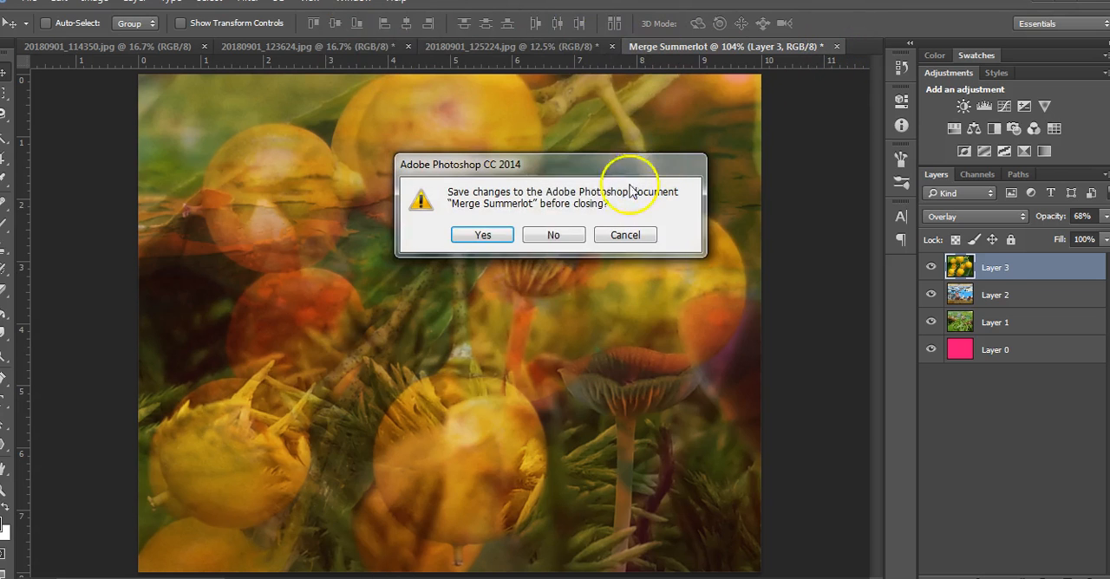
left_click(480, 238)
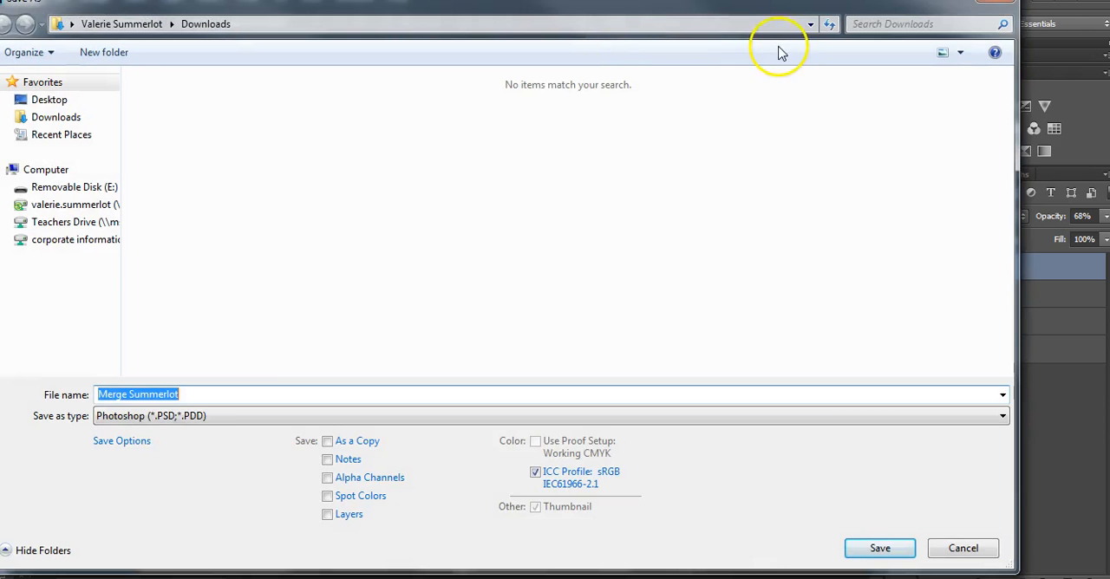
left_click(164, 212)
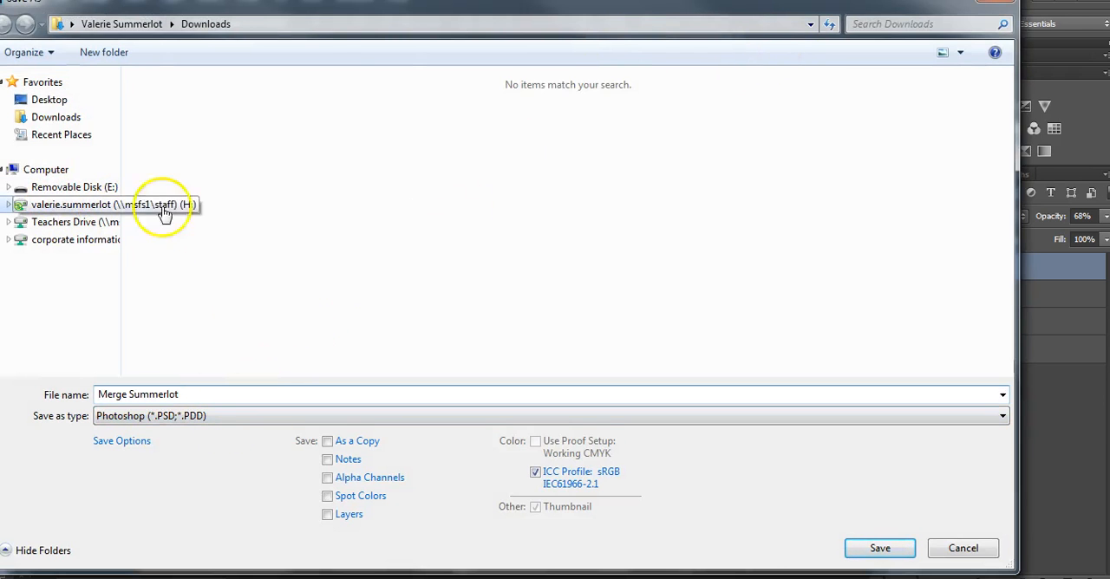
left_click(179, 193)
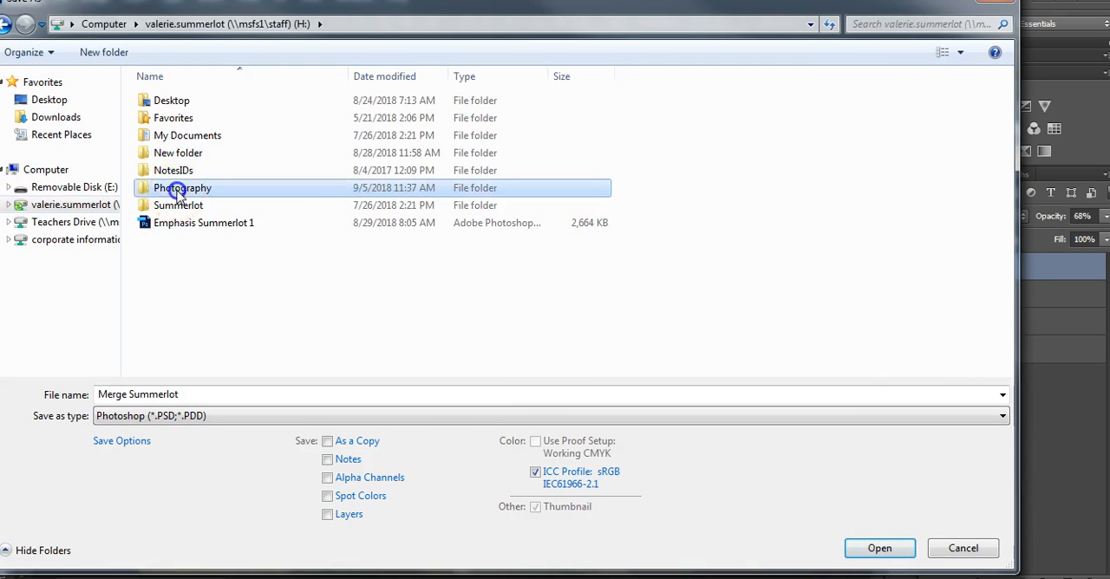
double_click(180, 193)
left_click(371, 416)
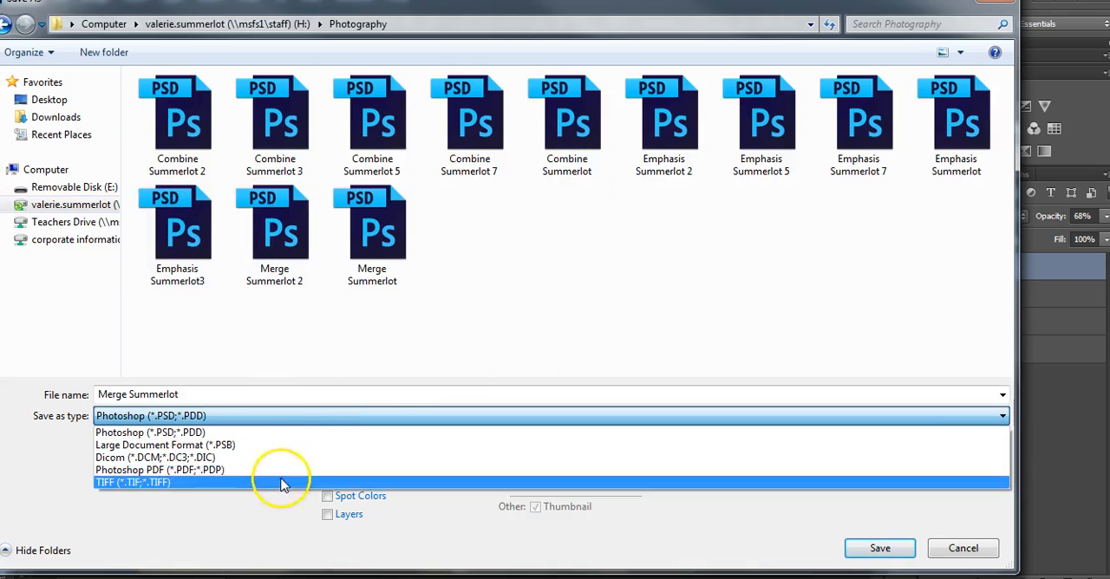
left_click(278, 431)
left_click(897, 548)
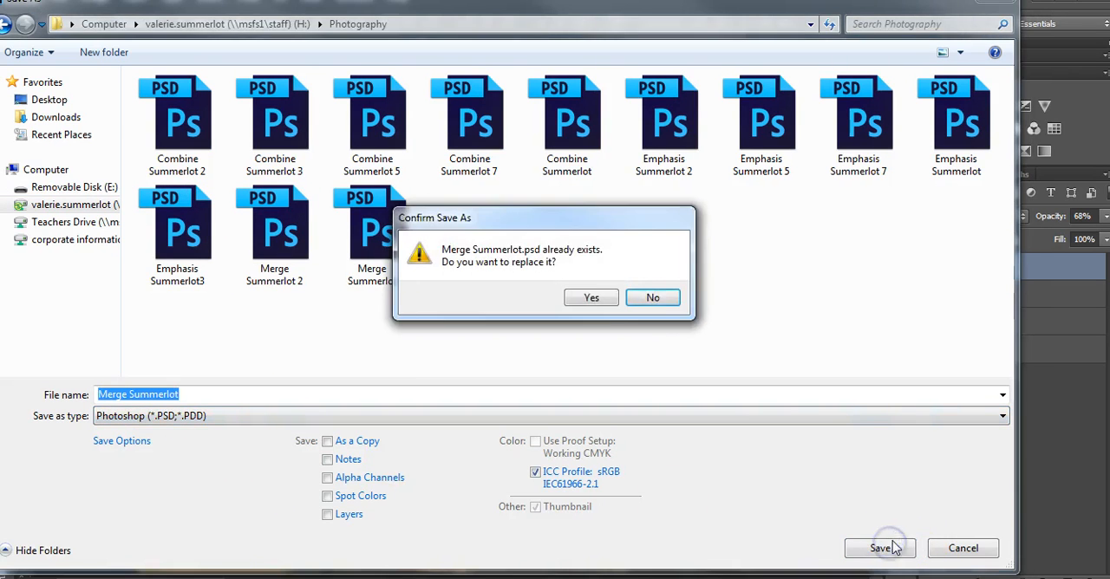
left_click(593, 299)
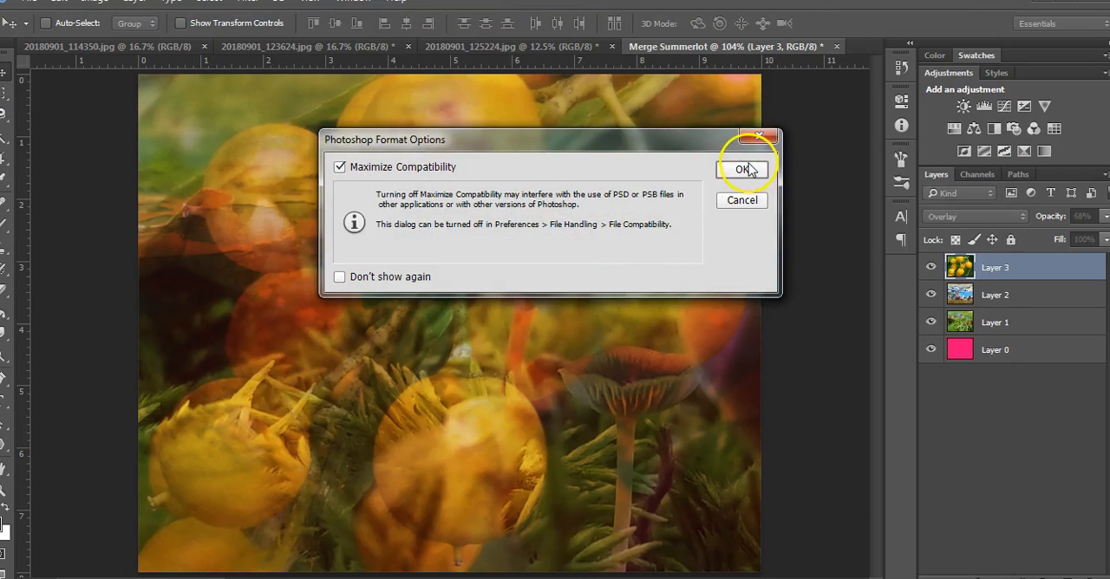
left_click(745, 169)
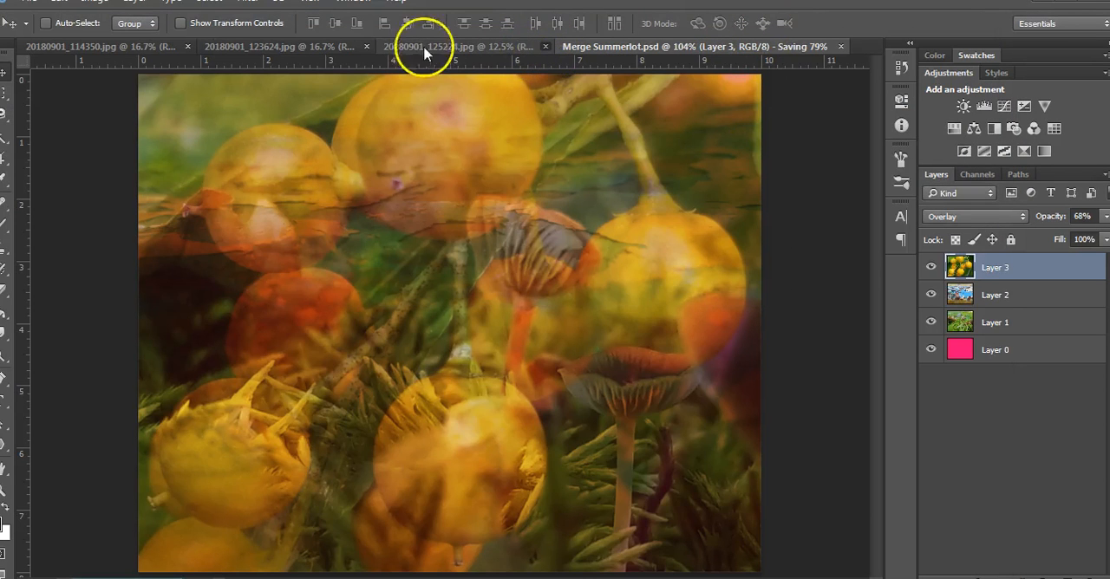
Step: Close the remaining open photo documents
left_click(370, 50)
left_click(370, 50)
left_click(188, 47)
Step: Open the photos 20180901_121035, 20180901_121110 (1) and 20180901_123608 together from the Downloads folder
left_click(29, 2)
left_click(36, 32)
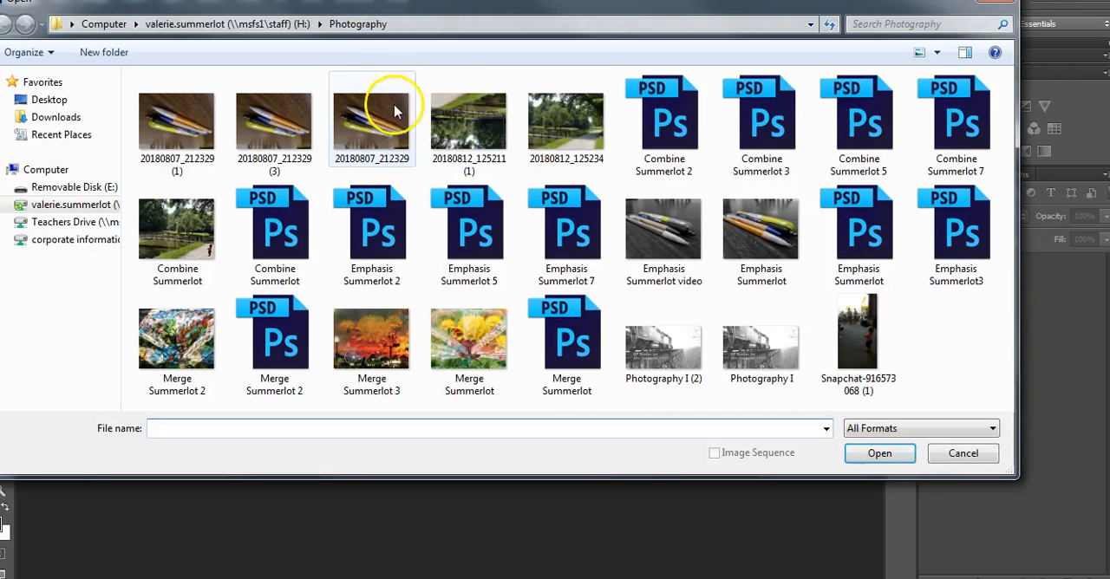
left_click(52, 117)
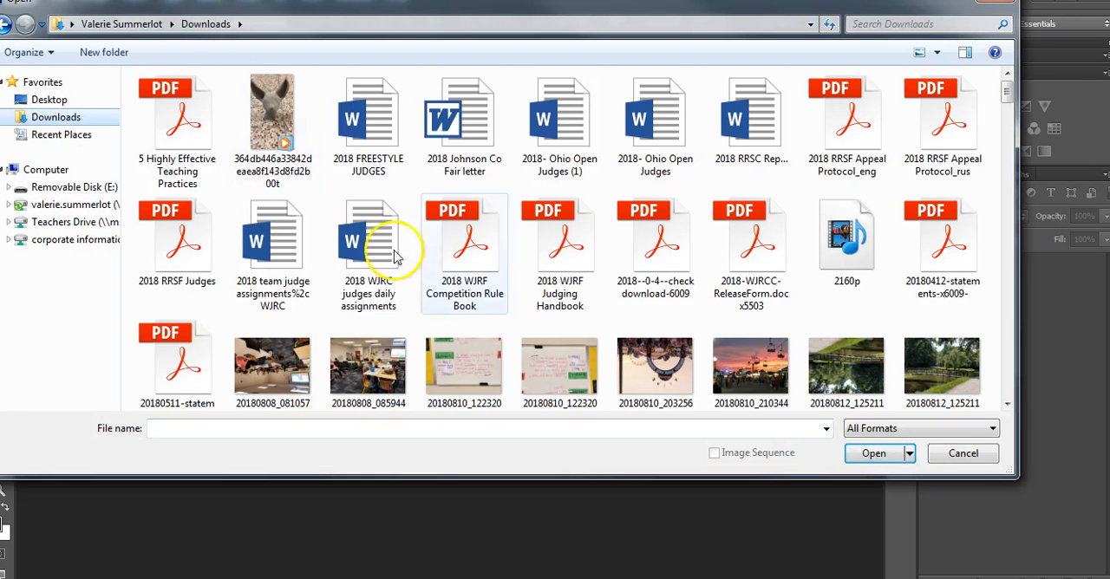
left_click_drag(1005, 89, 1008, 170)
left_click(463, 232)
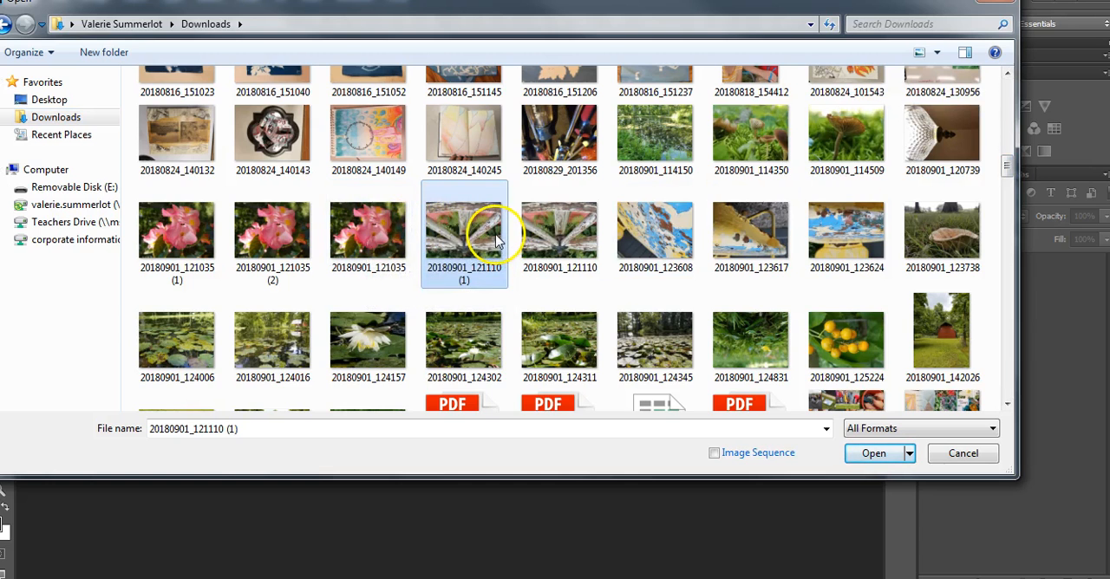
left_click(367, 223, "ctrl")
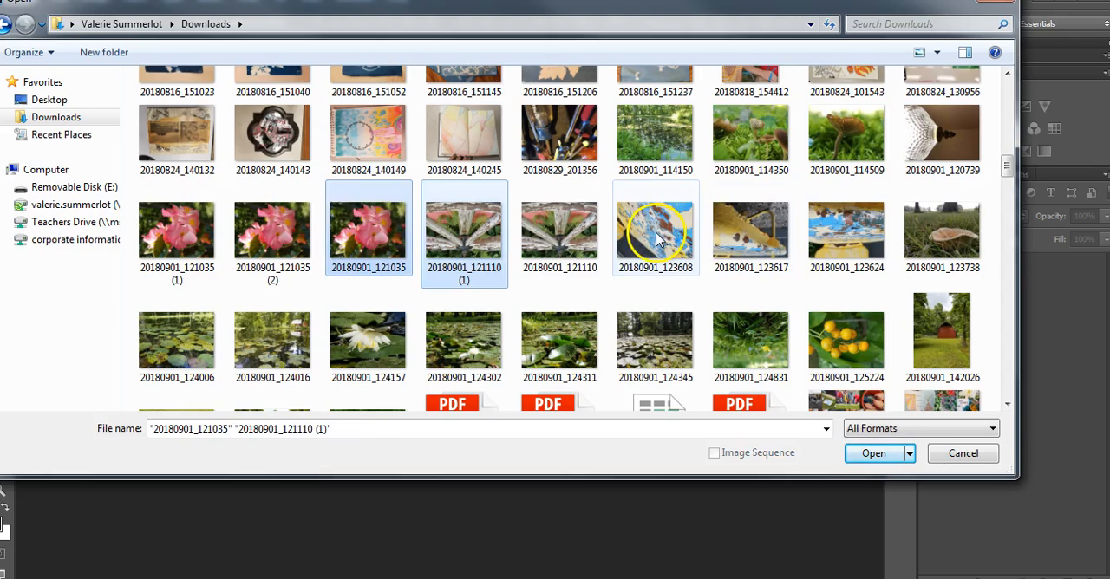
left_click(657, 238, "ctrl")
left_click(873, 454)
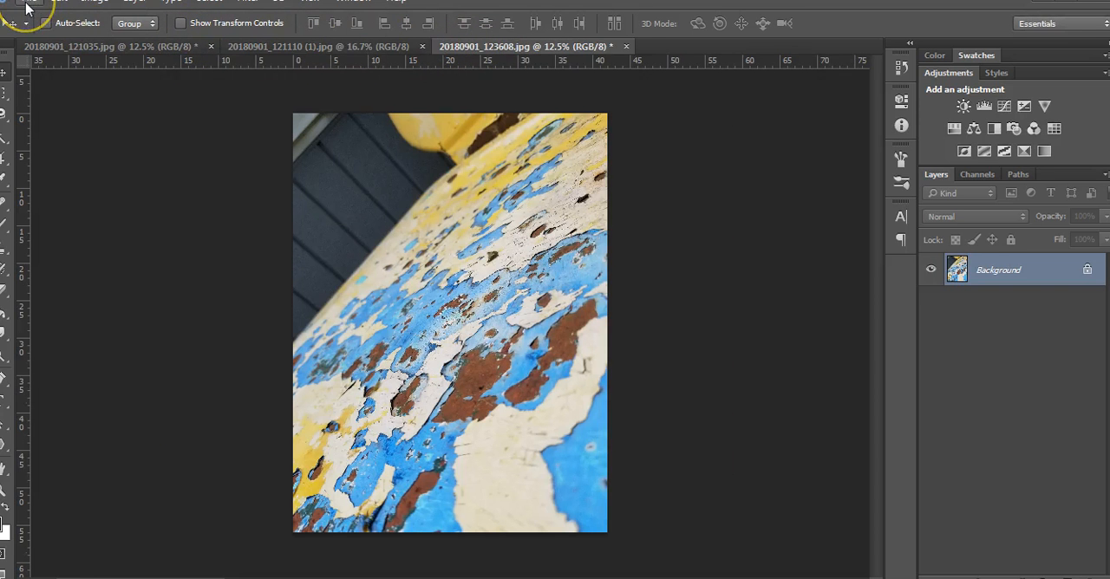
Step: Create a new document named Merge plus the student's surname, 10 inches wide and 8 inches high
left_click(27, 9)
left_click(39, 16)
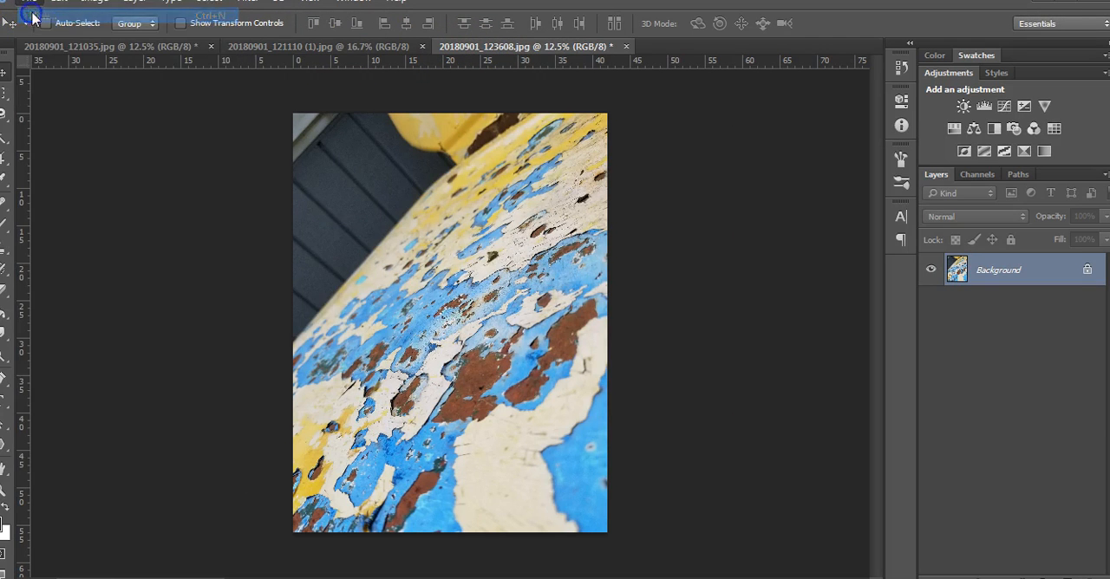
type("Merge Summerlot")
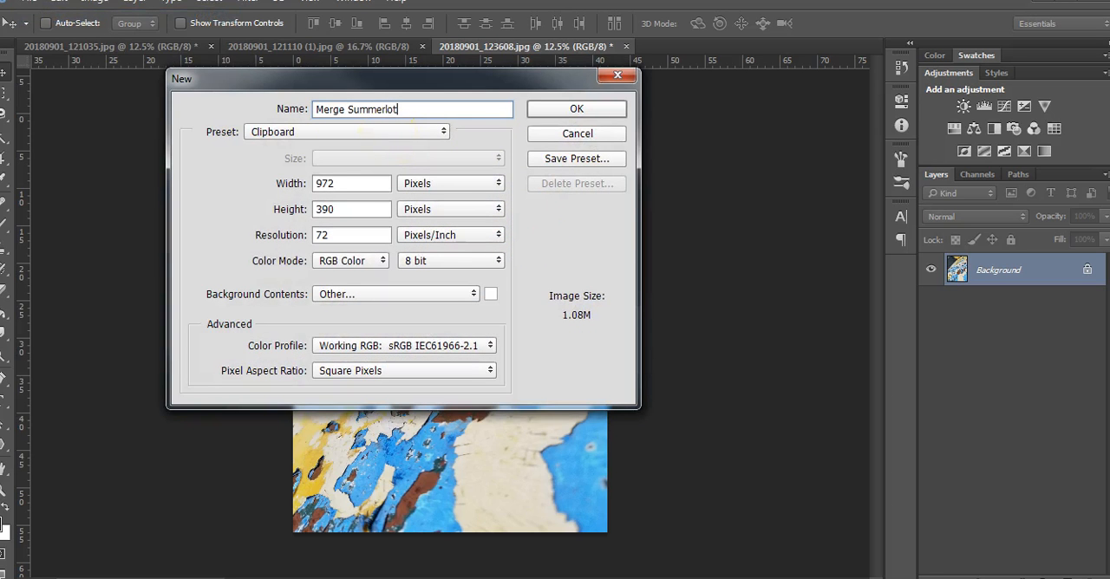
left_click(422, 192)
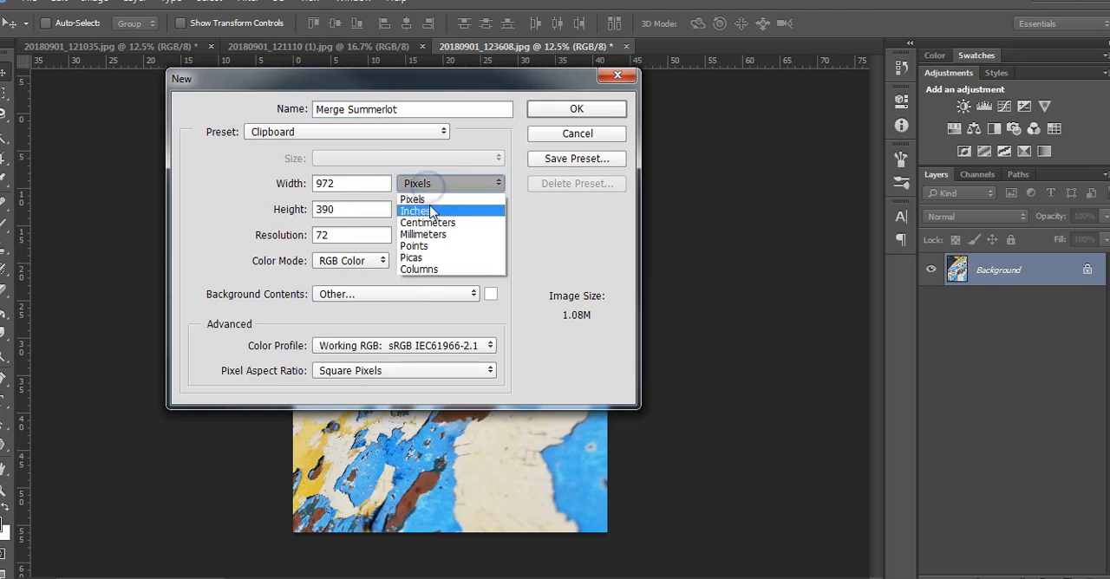
left_click(434, 211)
left_click(276, 182)
type("10")
left_click(323, 209)
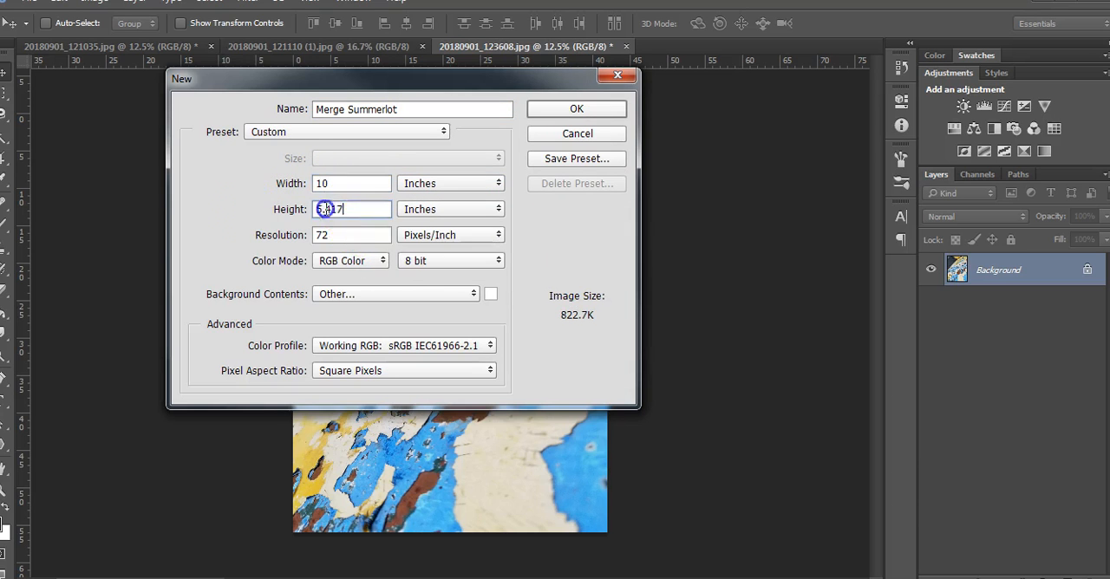
type("8")
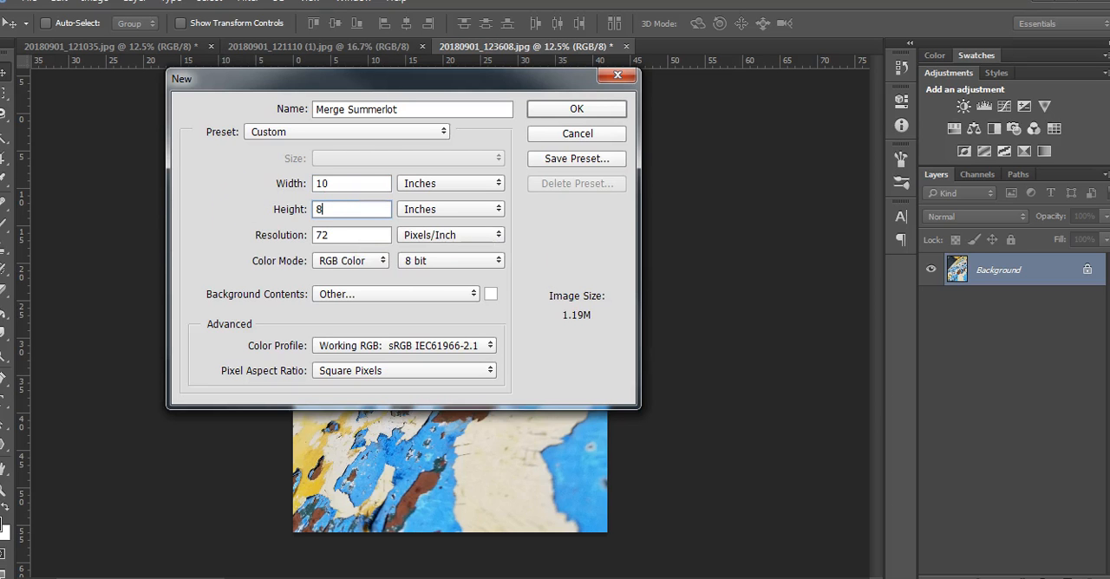
left_click(551, 121)
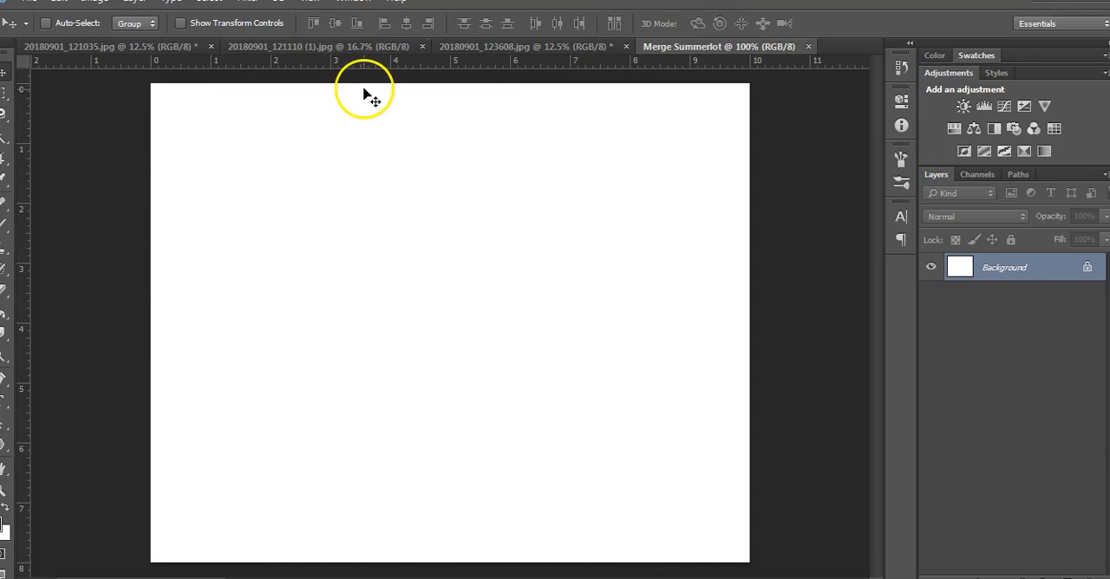
Step: Select the entire pink flower photo 20180901_121035 and copy it
left_click(147, 49)
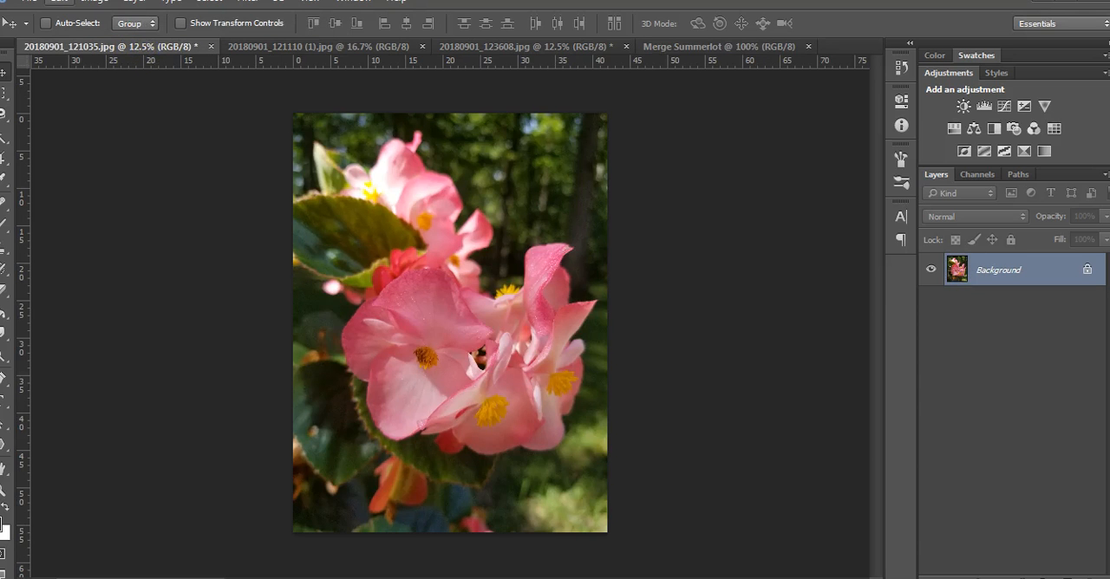
left_click(68, 2)
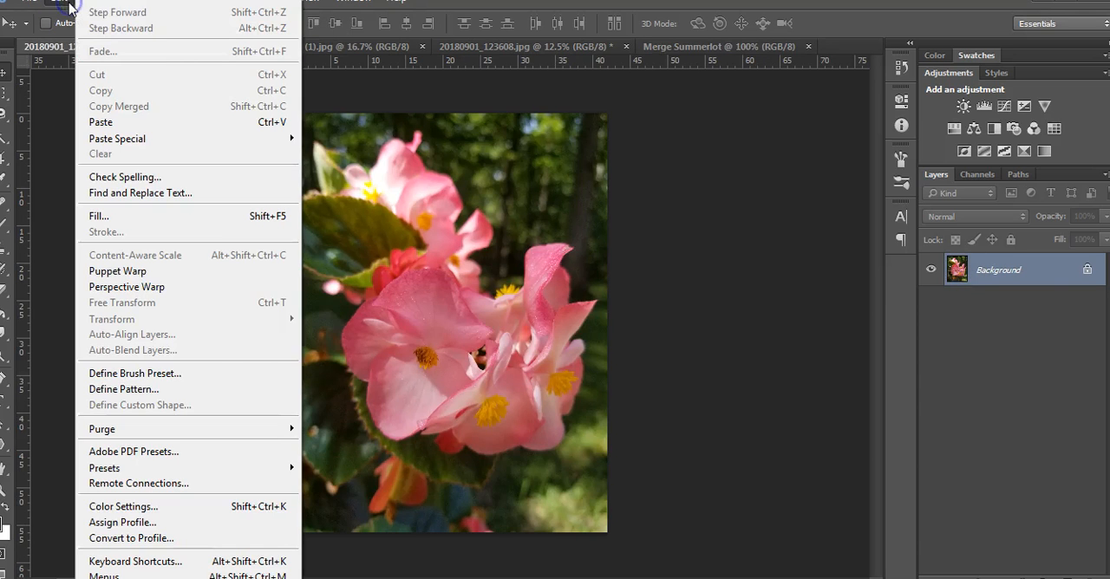
left_click(77, 5)
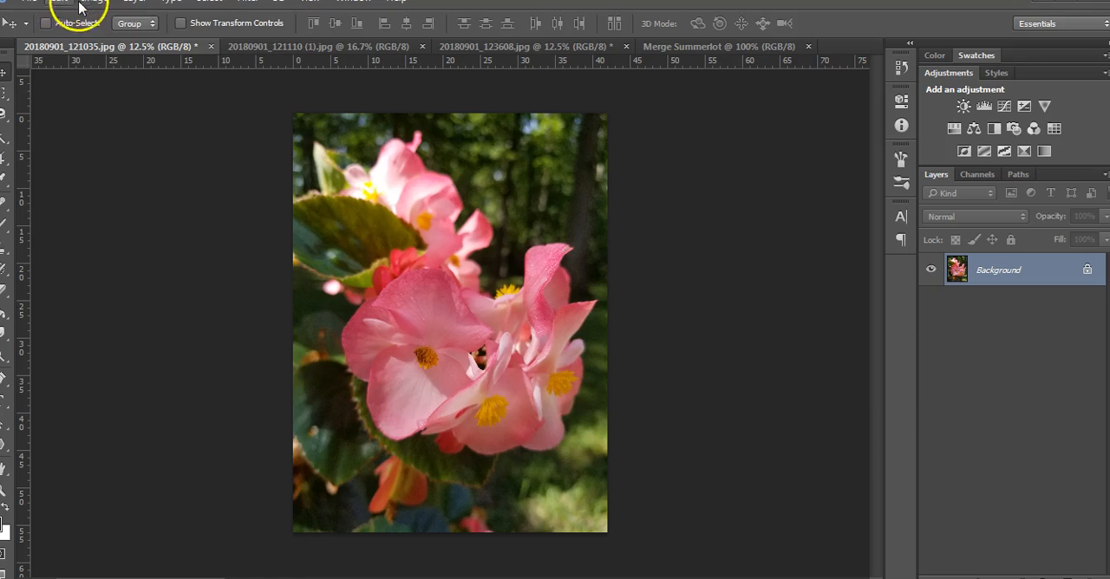
left_click(202, 9)
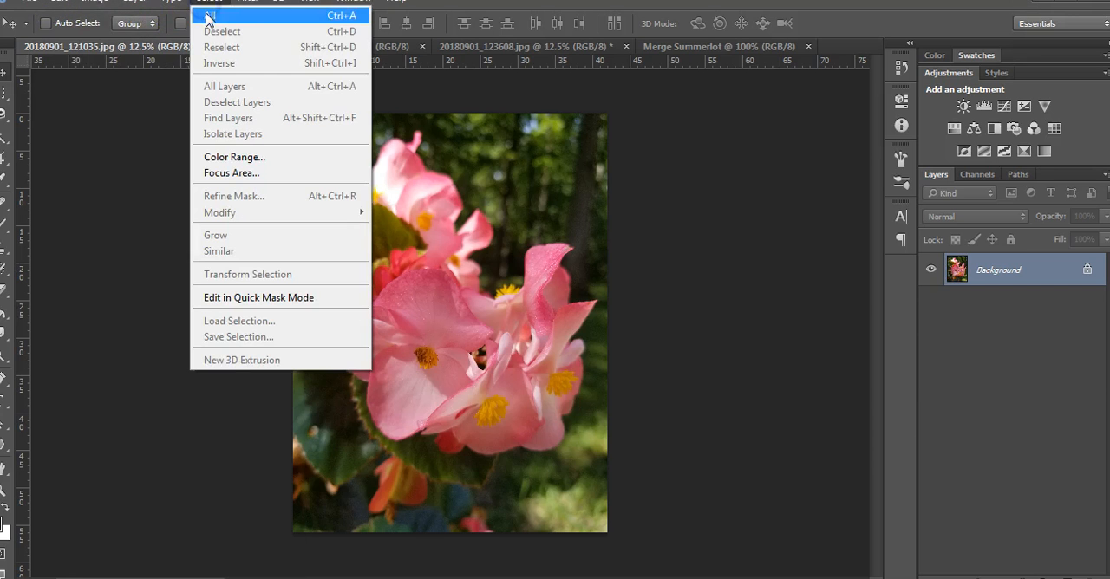
left_click(212, 12)
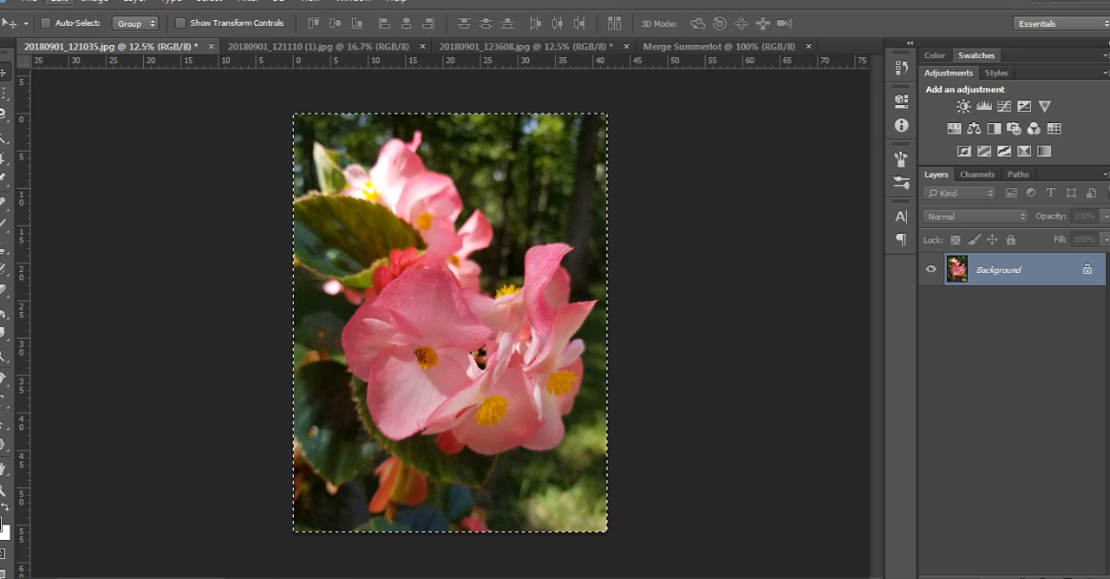
left_click(57, 7)
left_click(115, 90)
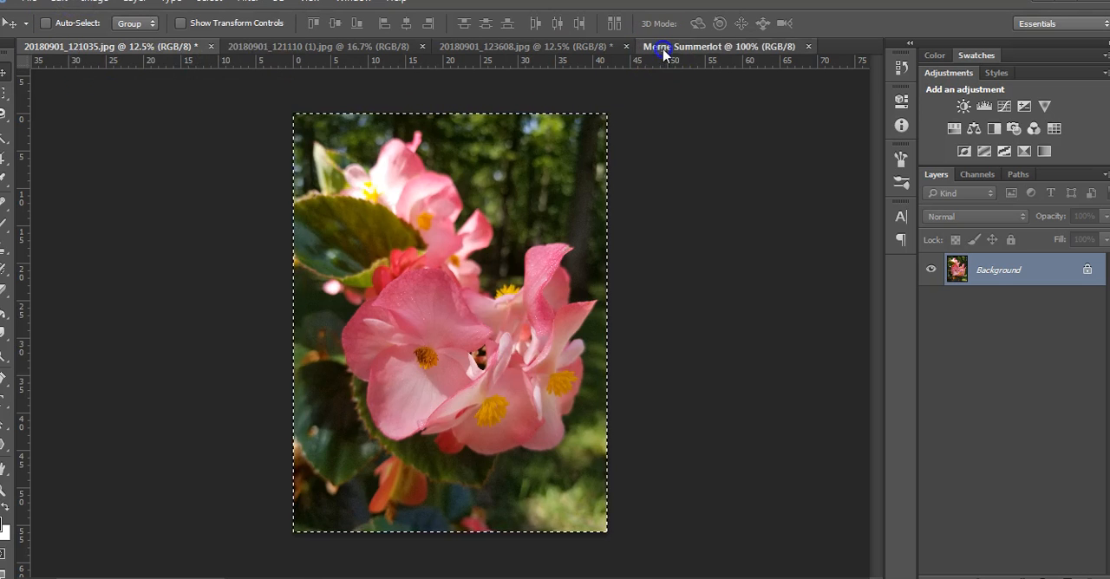
Step: Paste the copied flower photo into the blank Merge document as a new layer
left_click(663, 46)
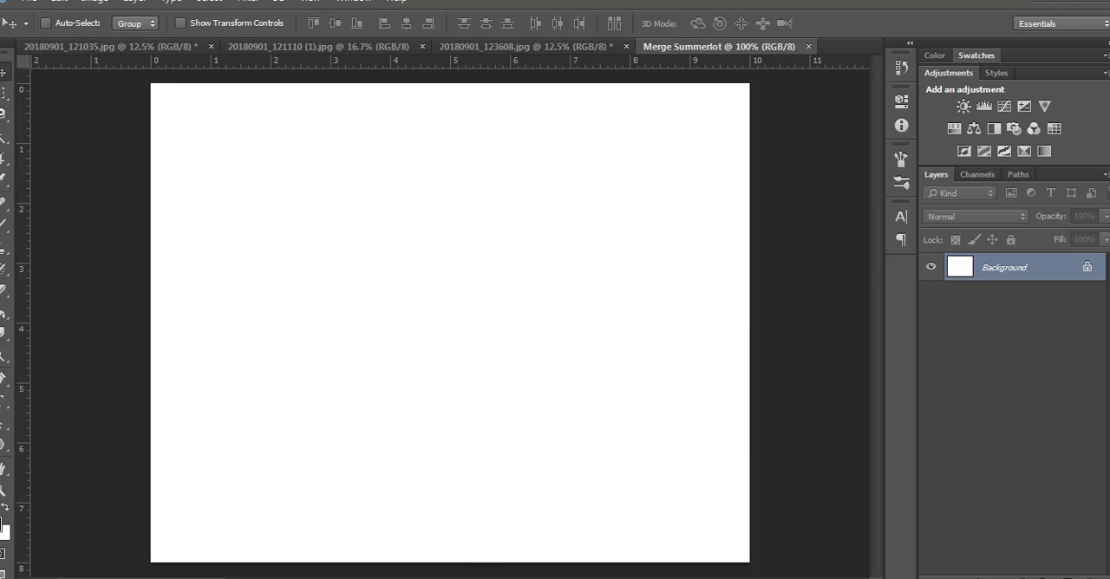
left_click(63, 6)
left_click(121, 122)
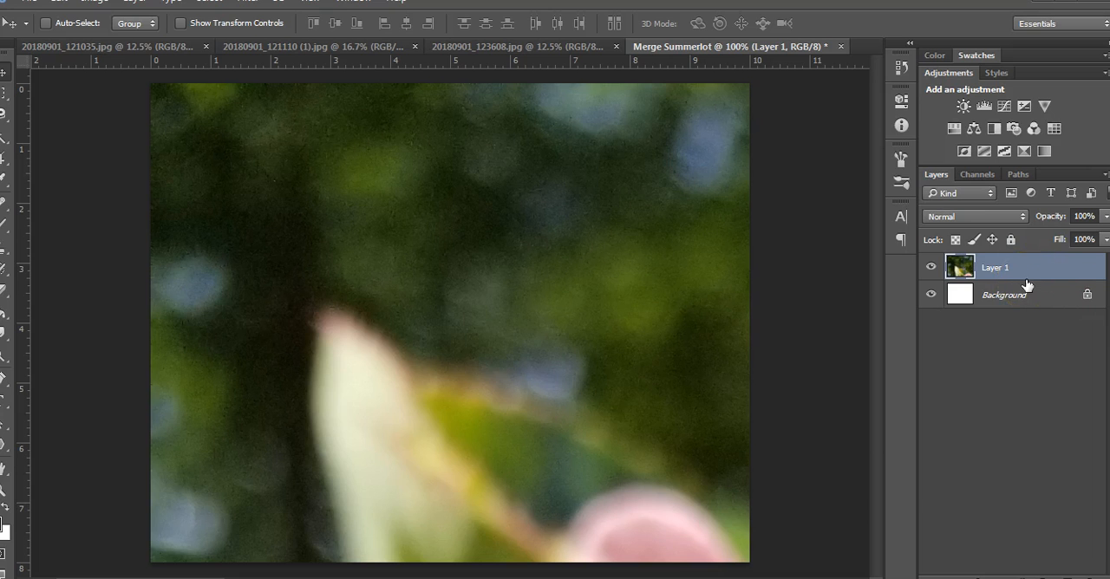
Step: Scale the pasted pink flower layer down to about 25.6% and position it so it covers the whole canvas
key("ctrl+t")
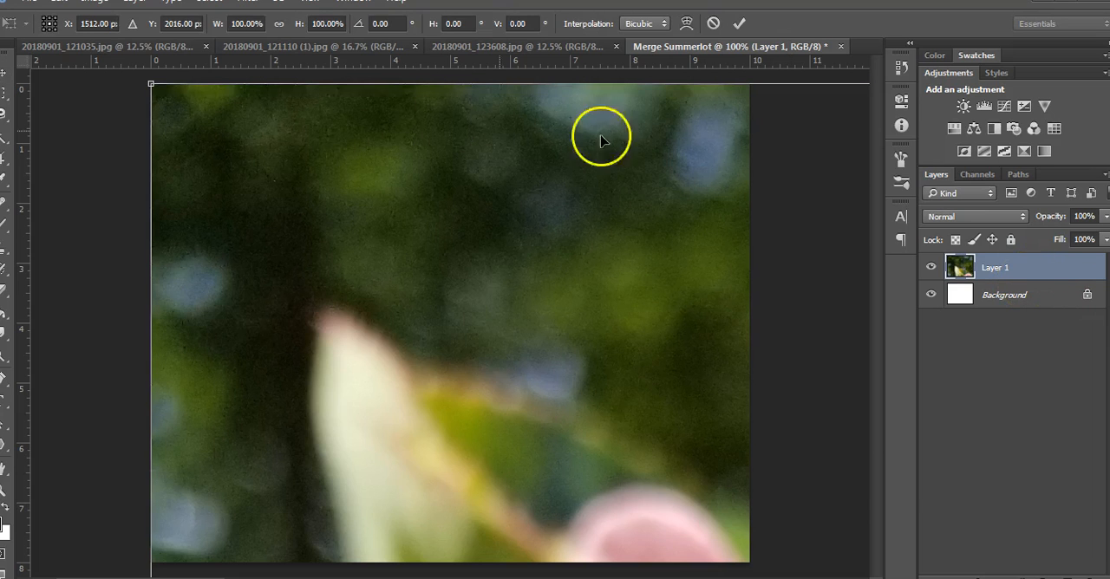
left_click(59, 5)
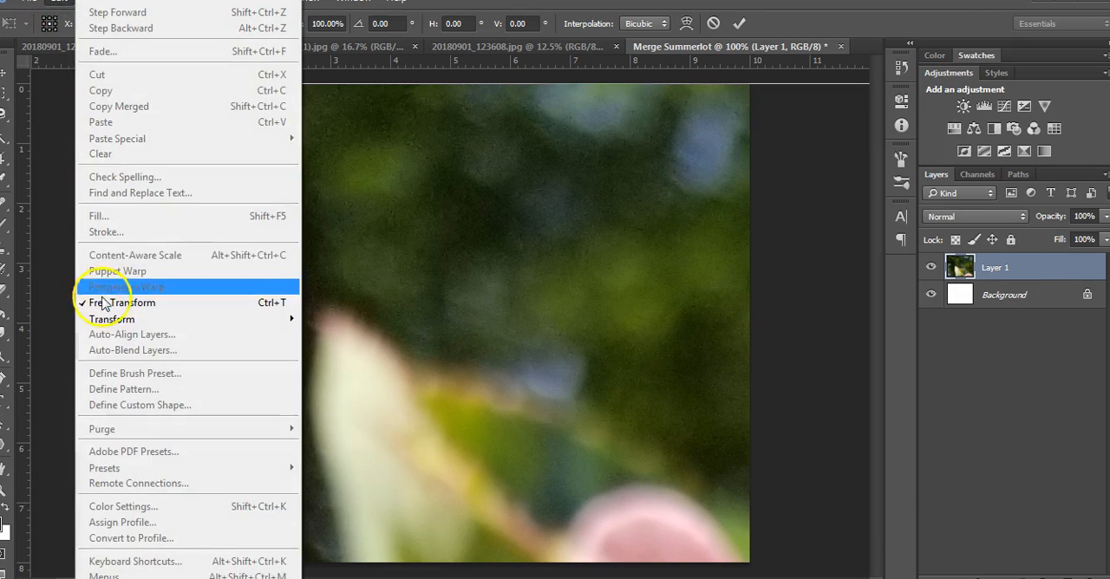
left_click(790, 169)
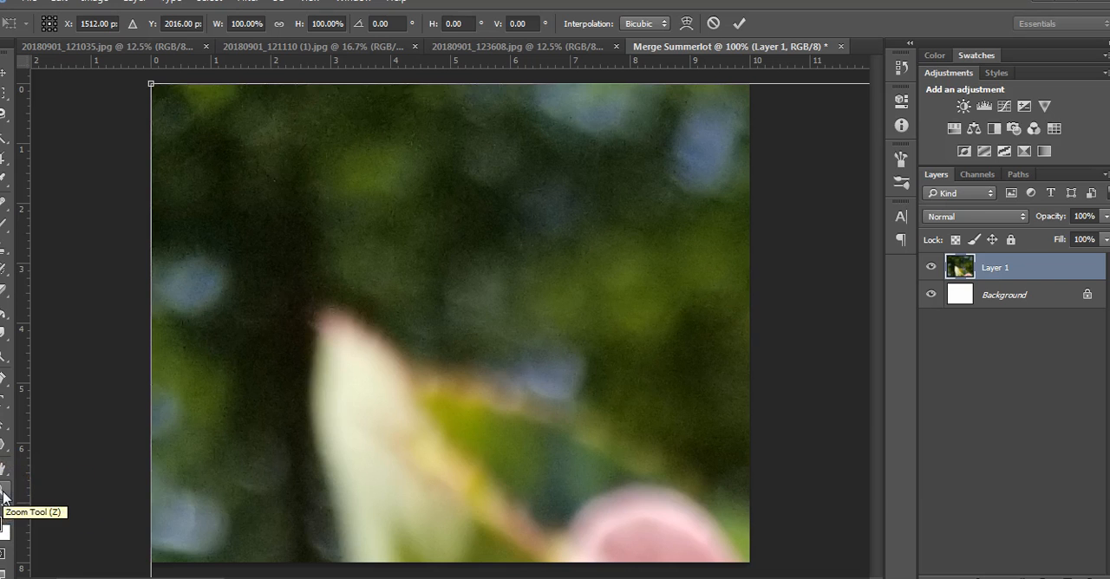
left_click(210, 493)
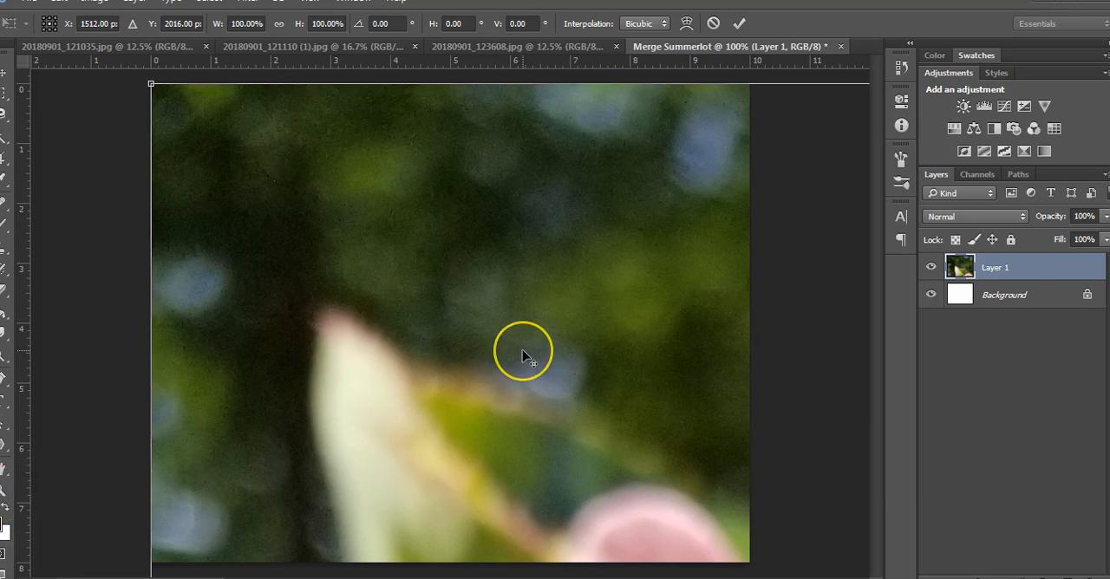
key("ctrl+minus")
key("ctrl+minus")
key("ctrl+minus")
key("ctrl+minus")
key("ctrl+minus")
key("ctrl+minus")
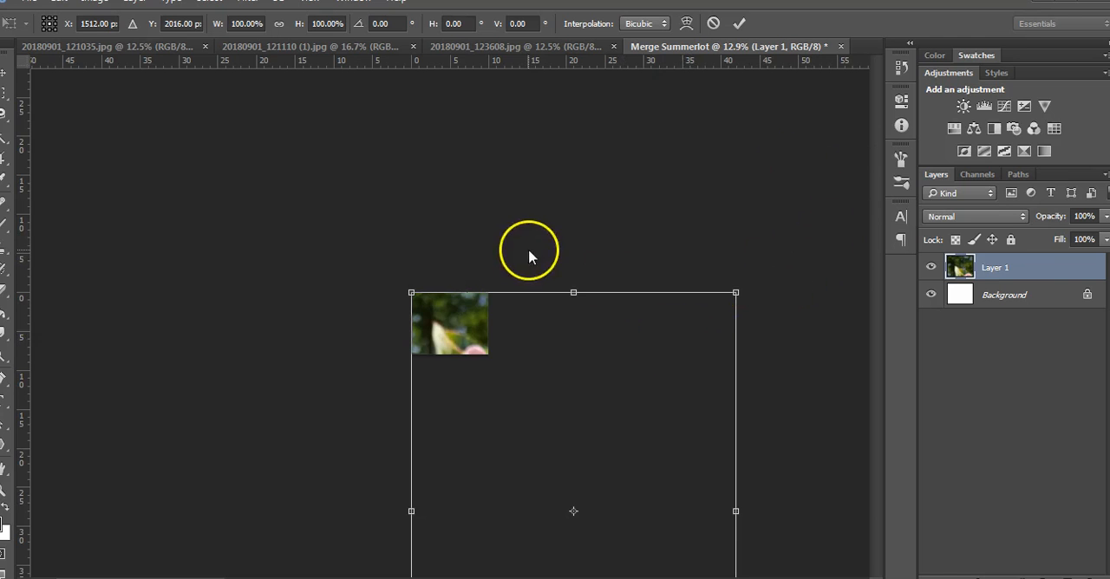
left_click_drag(735, 293, 517, 249)
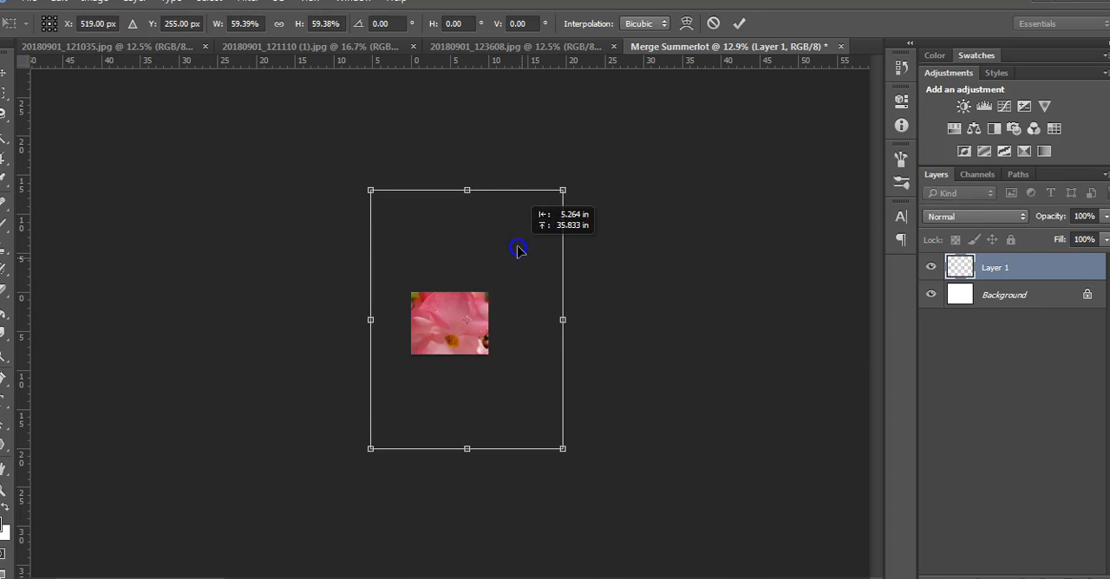
left_click_drag(563, 448, 488, 356)
left_click_drag(370, 189, 388, 261)
left_click_drag(460, 327, 473, 344)
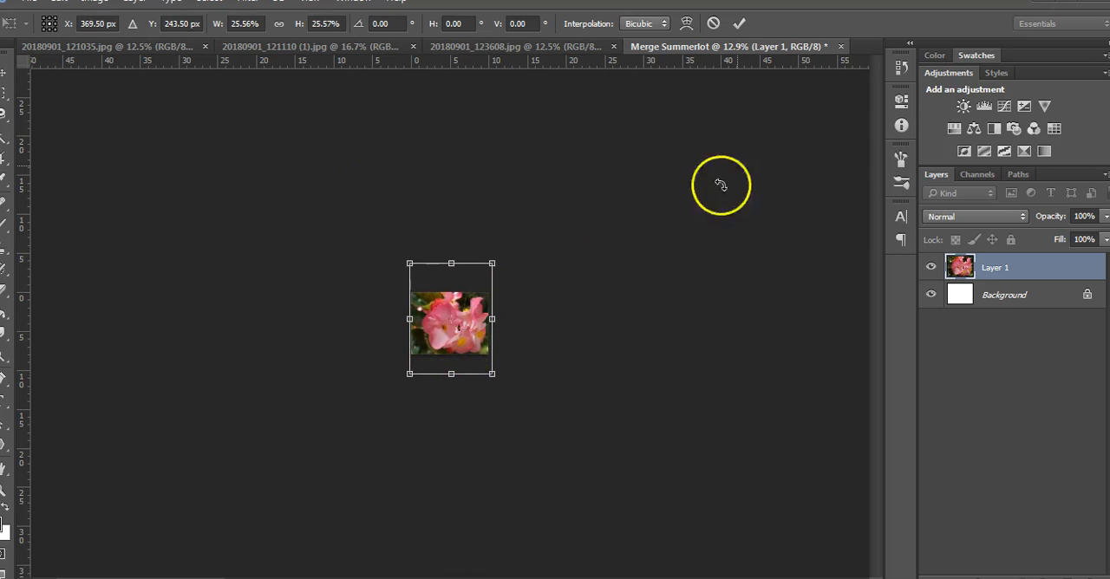
left_click(736, 22)
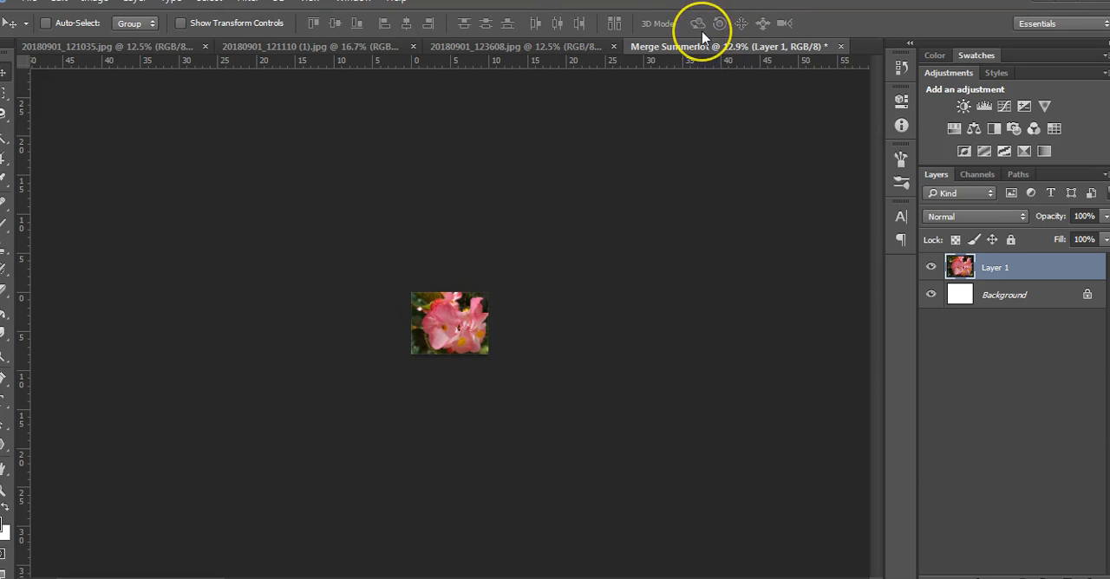
key("ctrl+0")
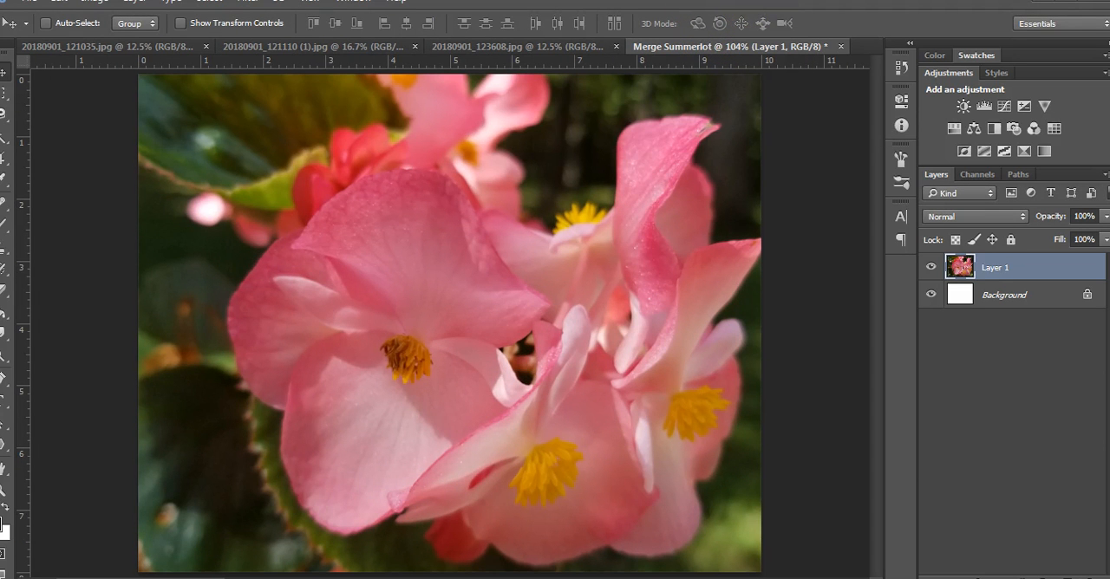
Step: Copy the entire wagon wheel photo 20180901_121110 (1) and paste it into the Merge document as a new layer
left_click(253, 47)
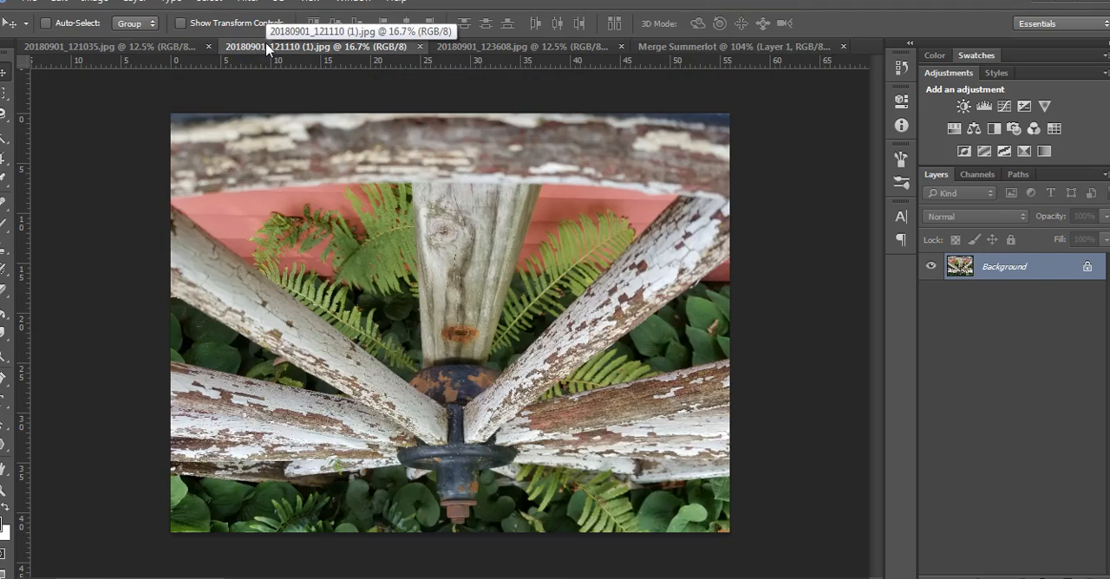
key("ctrl+a")
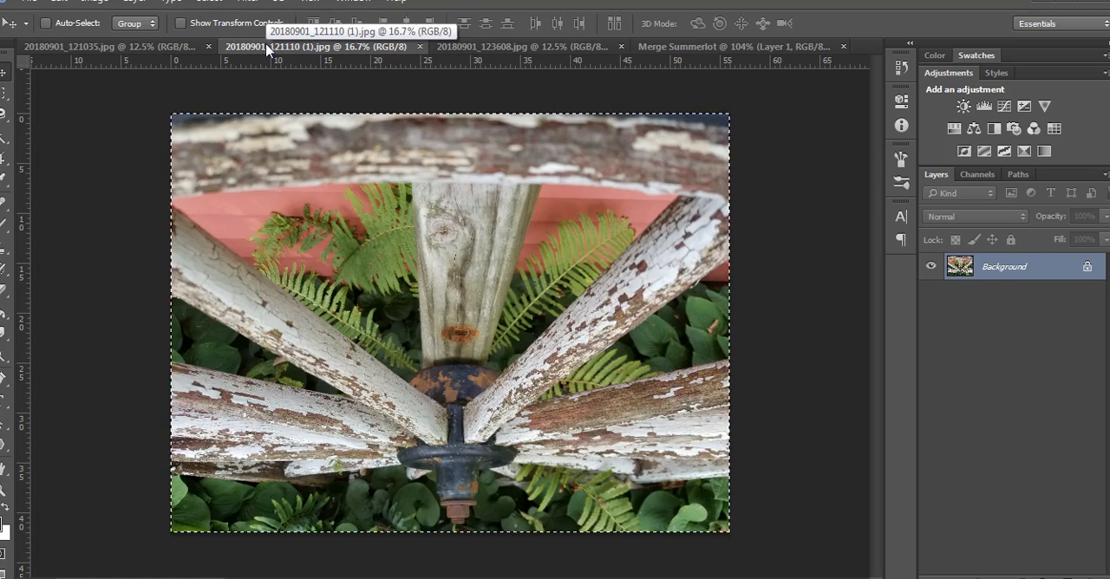
left_click(673, 48)
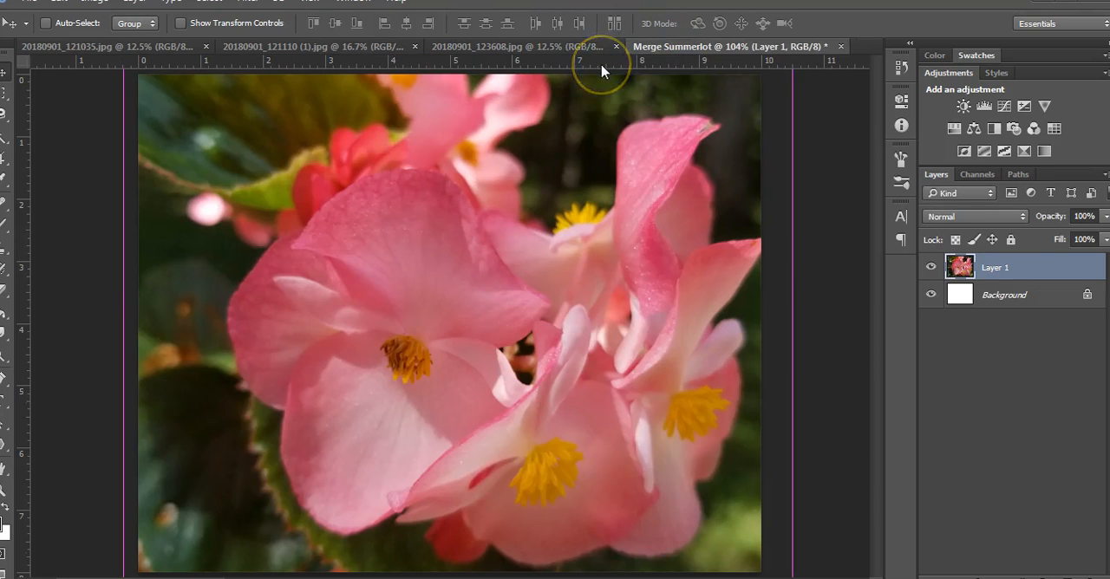
key("ctrl+v")
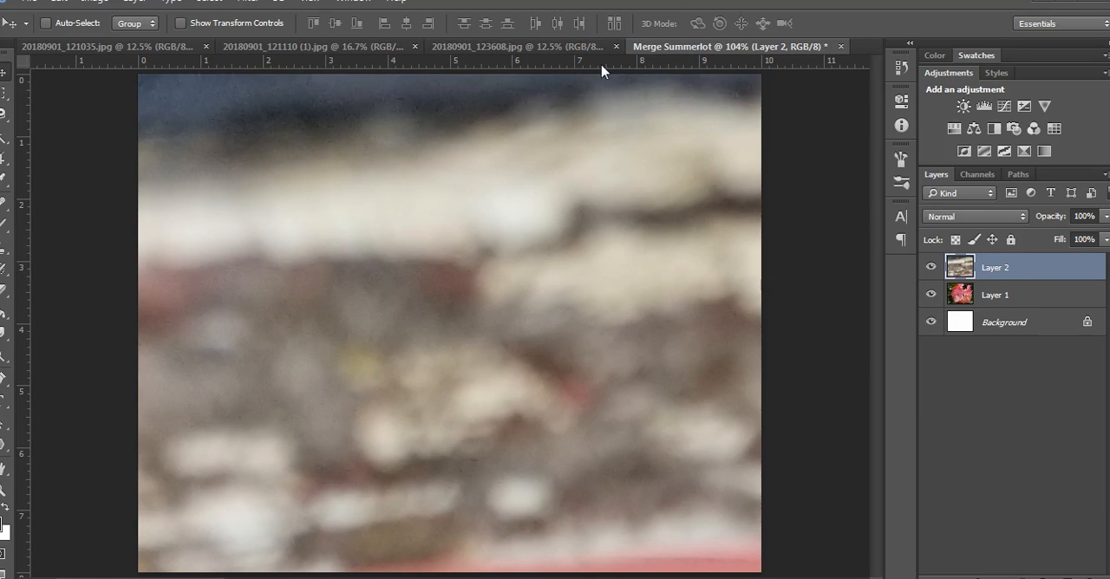
Step: Scale the wagon wheel layer down to about 20.5% and position it so it covers the whole canvas
key("ctrl+t")
key("ctrl+0")
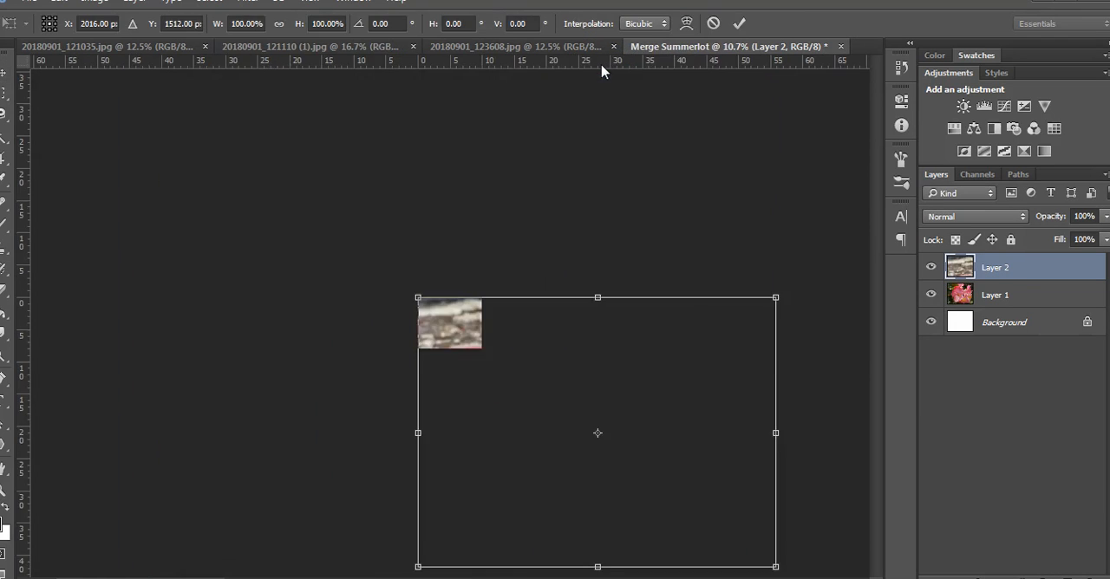
left_click_drag(776, 567, 506, 330)
scroll(507, 329, "up", 8)
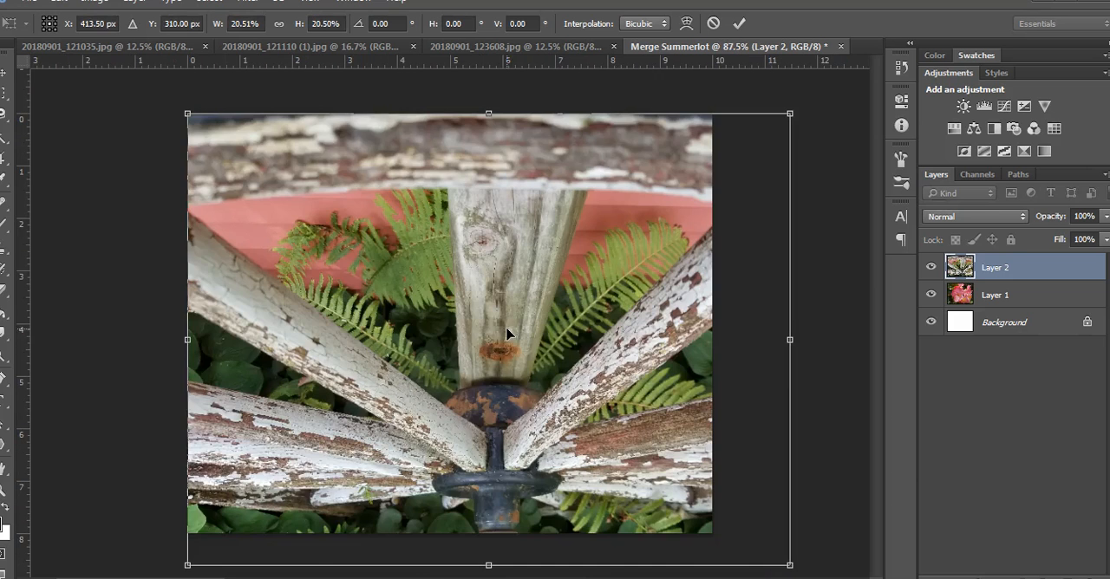
left_click_drag(568, 386, 537, 360)
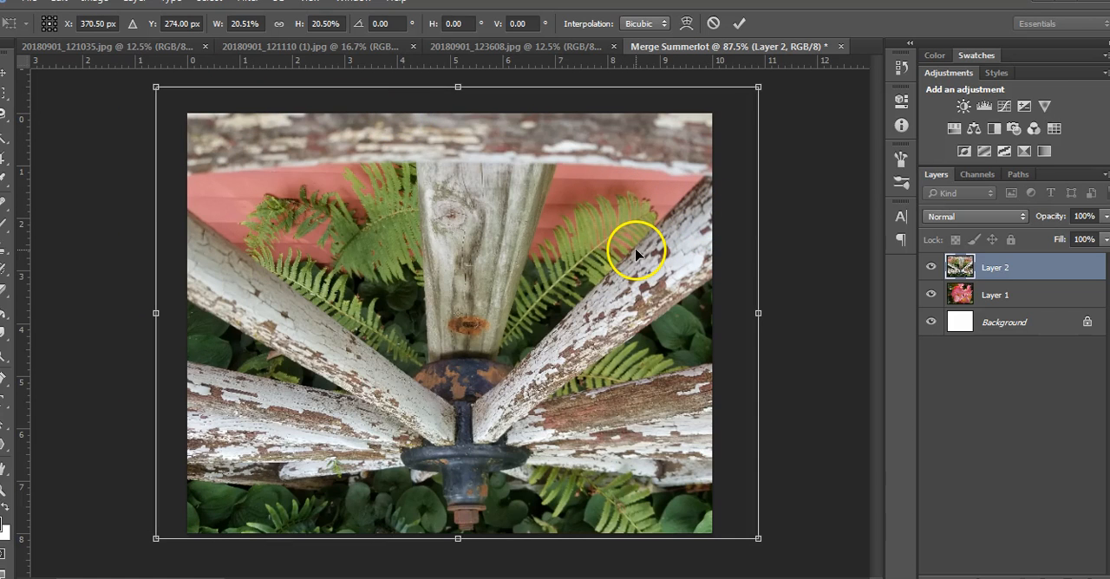
left_click(740, 24)
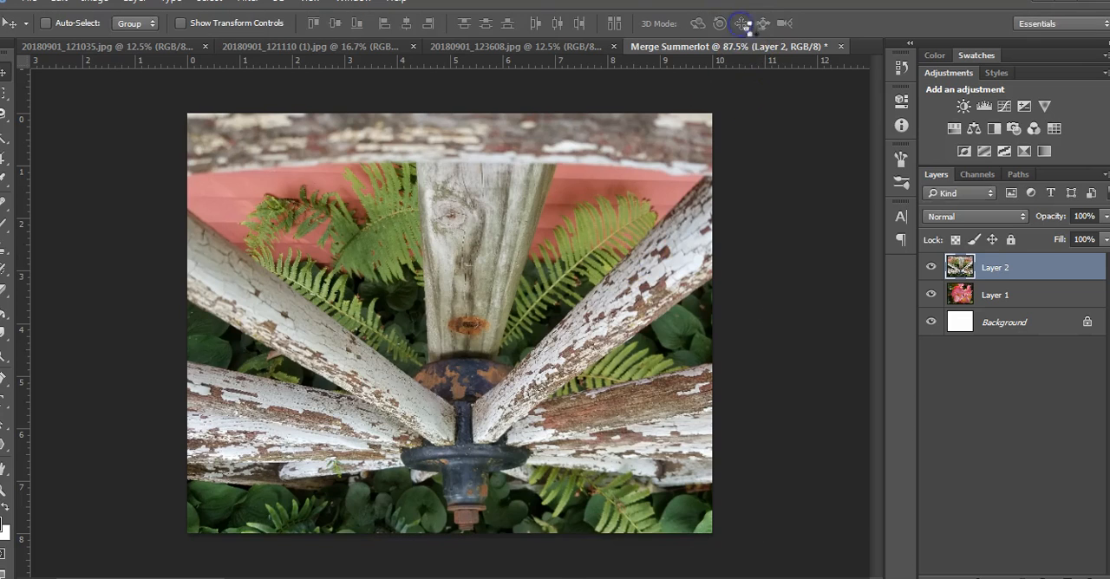
Step: Copy the entire peeling paint photo 20180901_123608 and paste it into the Merge document as a new layer
left_click(463, 47)
key("ctrl+a")
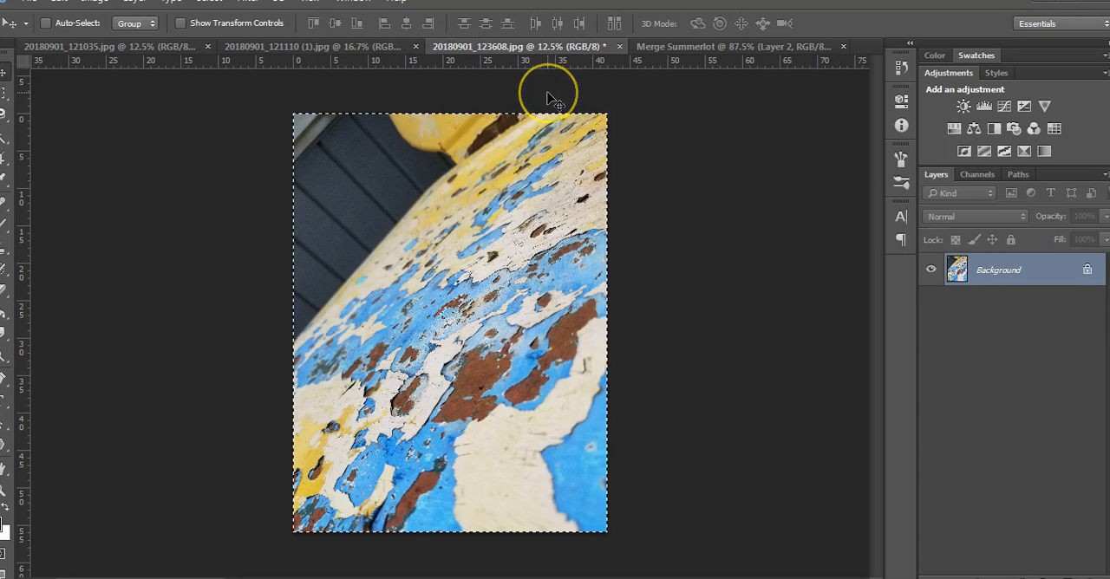
left_click(668, 47)
key("ctrl+v")
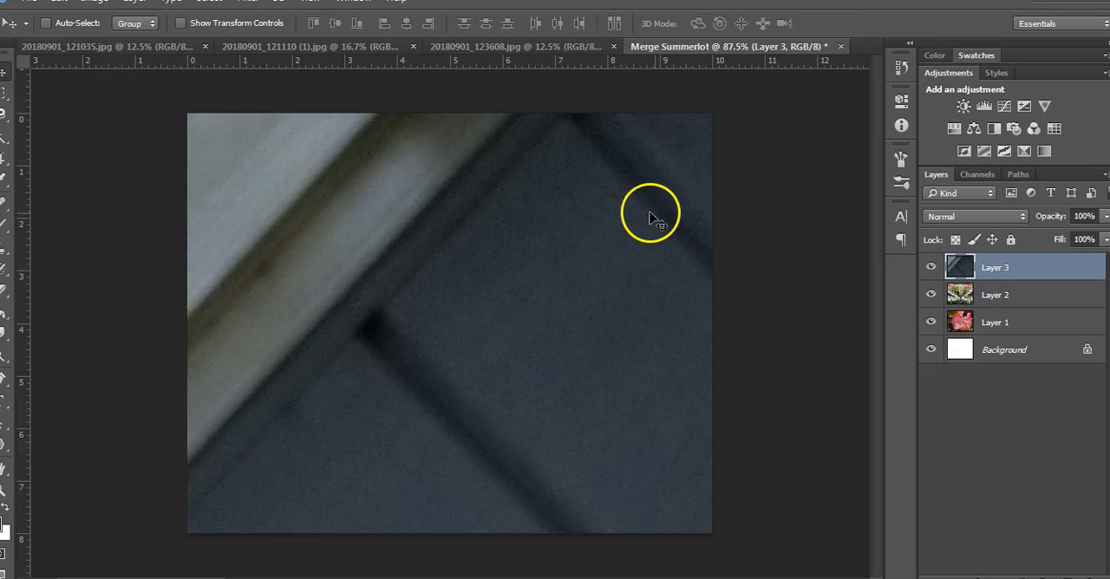
Step: Scale the peeling paint layer down to about 24.3% so it spans the canvas width
key("ctrl+t")
key("ctrl+0")
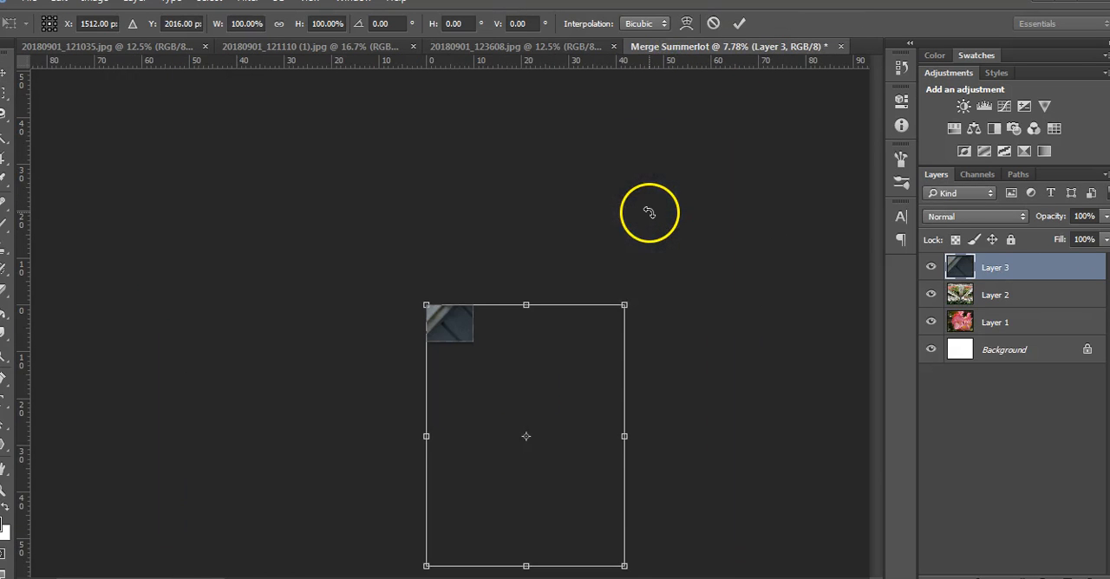
left_click_drag(624, 566, 474, 368)
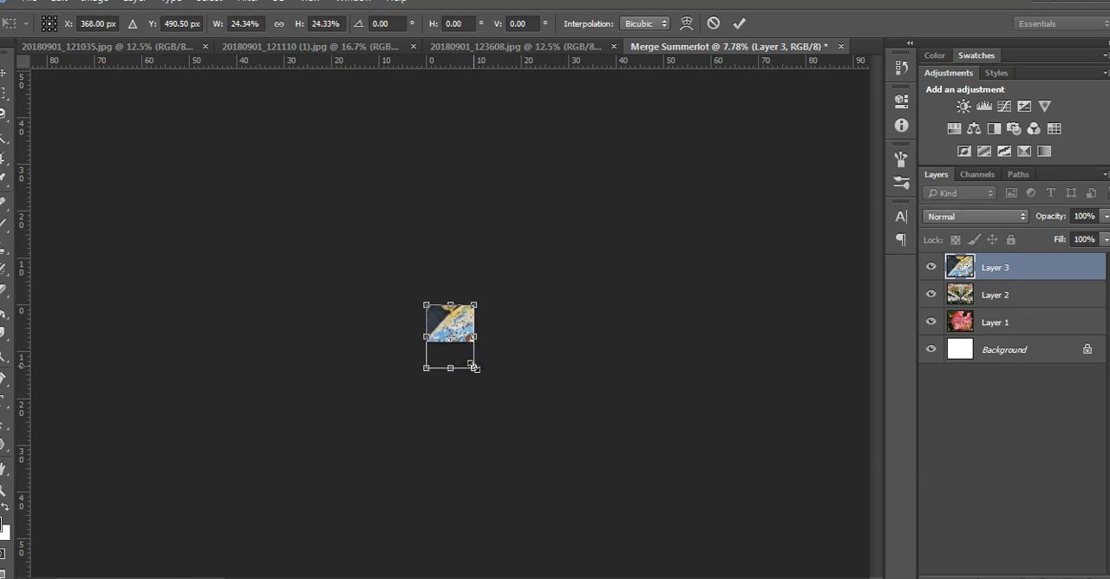
left_click(460, 324)
left_click(738, 23)
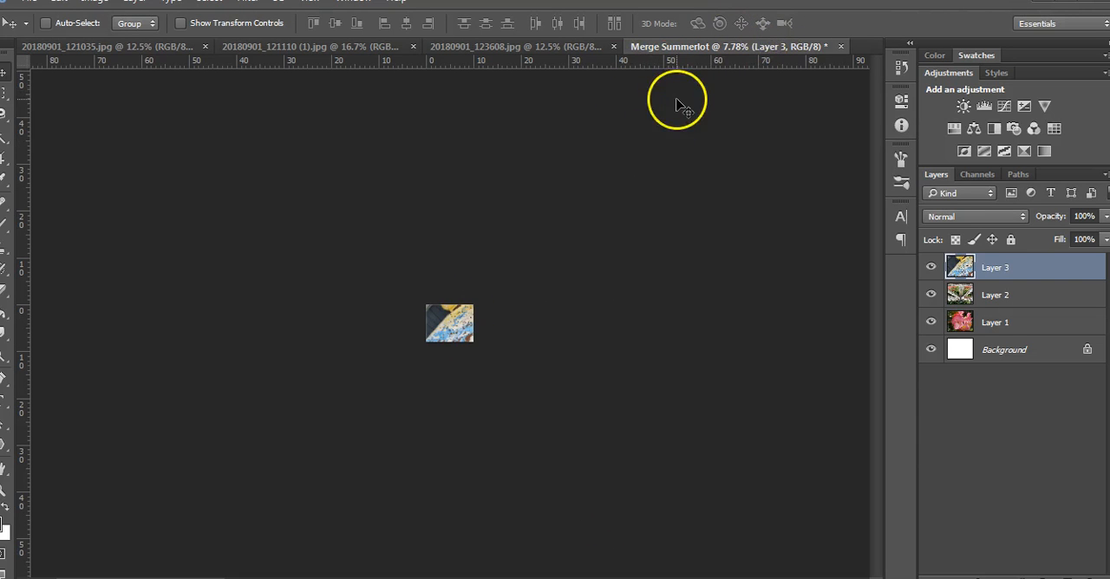
key("ctrl+0")
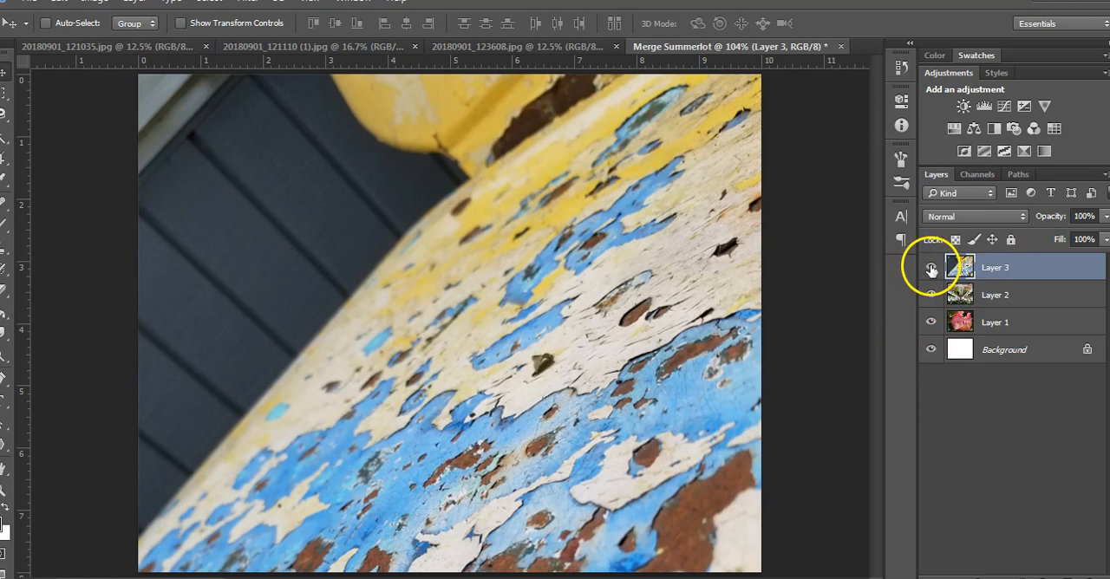
Step: Hide Layer 3 and set Layer 2 to the Multiply blend mode at 60% opacity
left_click(930, 268)
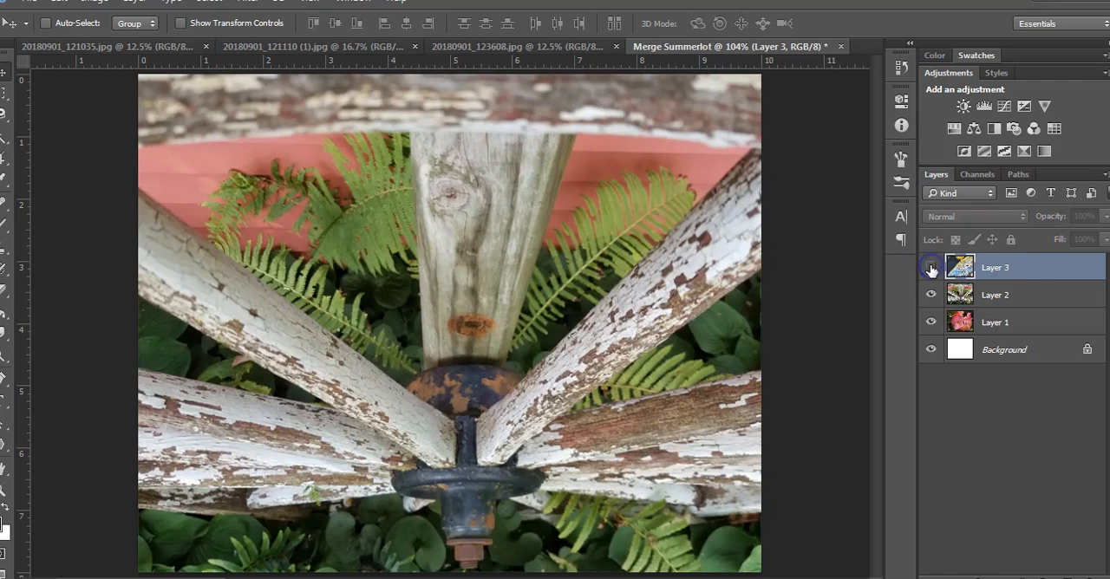
left_click(1026, 296)
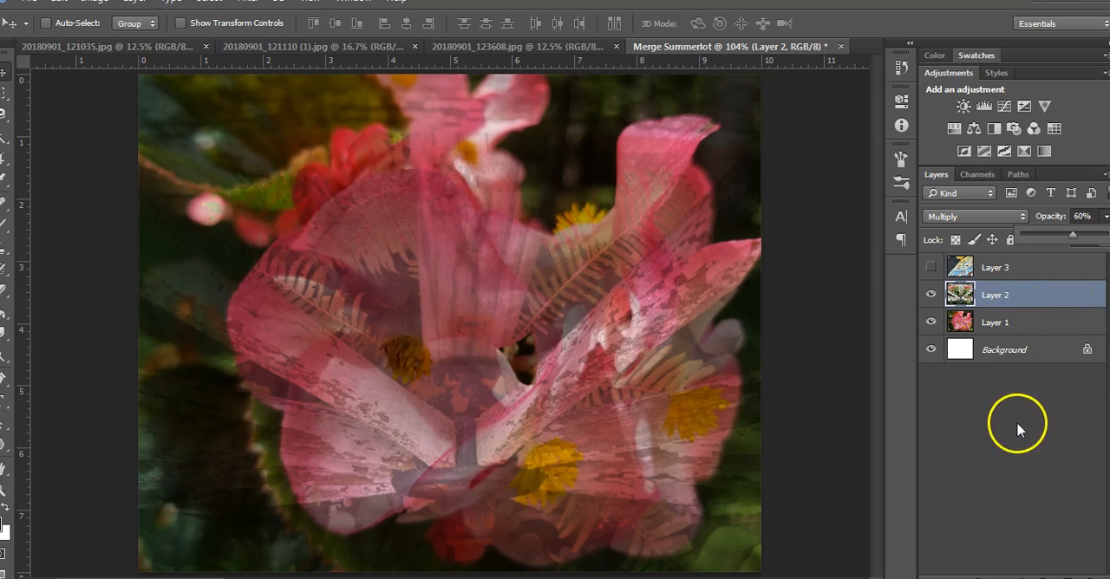
Step: Show Layer 3 again and set its blend mode to Overlay
left_click(930, 268)
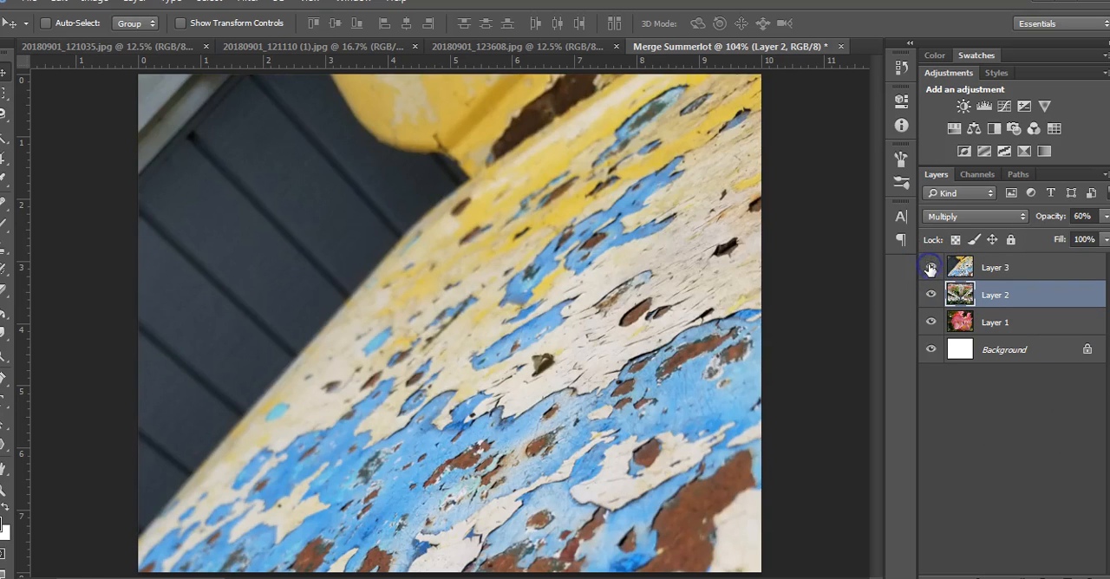
left_click(1039, 268)
left_click(976, 217)
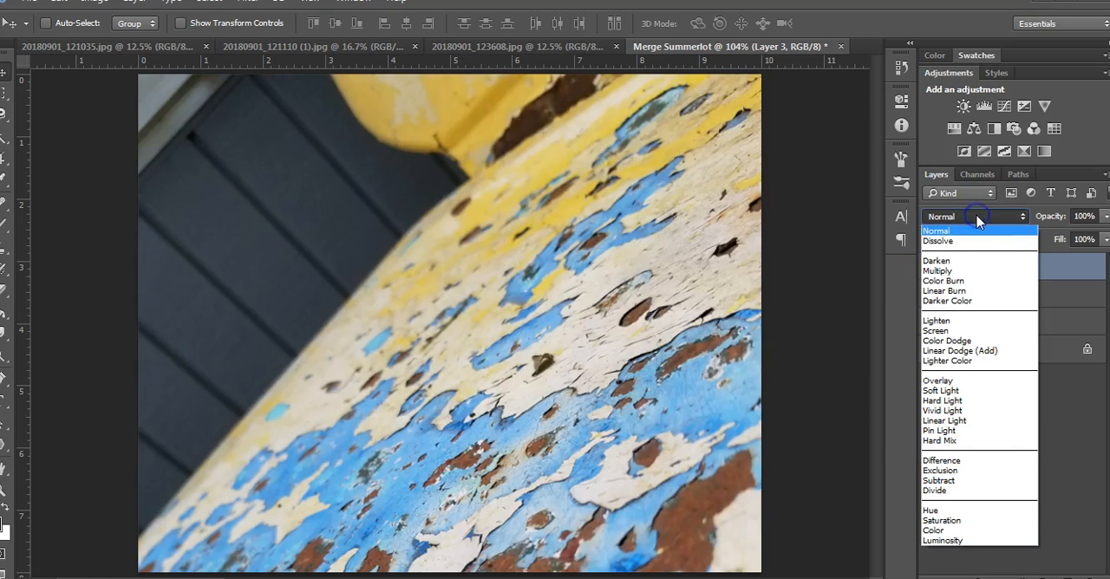
left_click(971, 380)
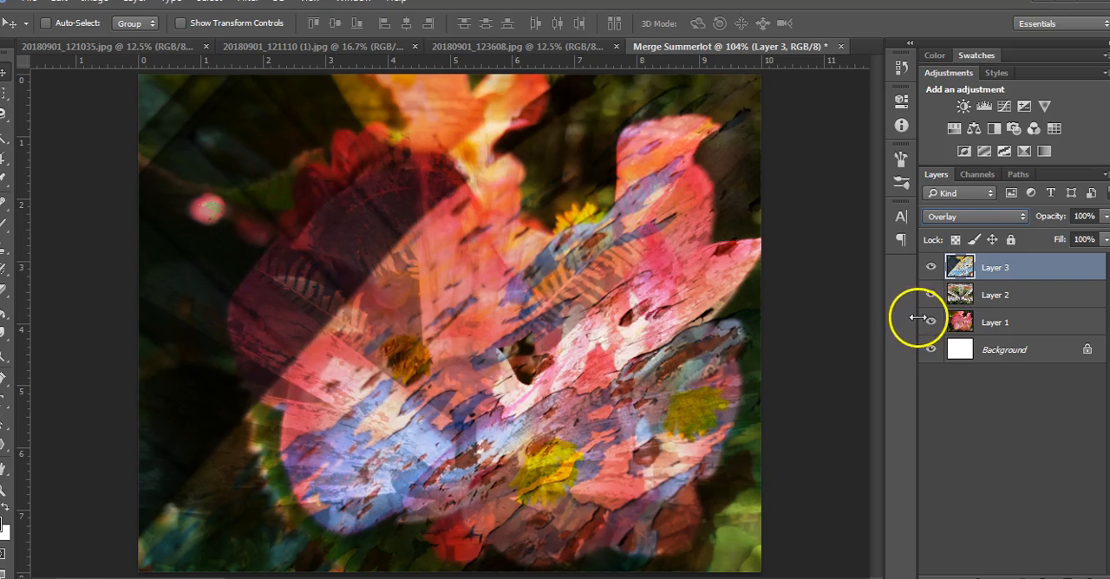
Step: Enlarge the peeling paint Layer 3 to about 151% and reposition it over the composition
left_click(997, 271)
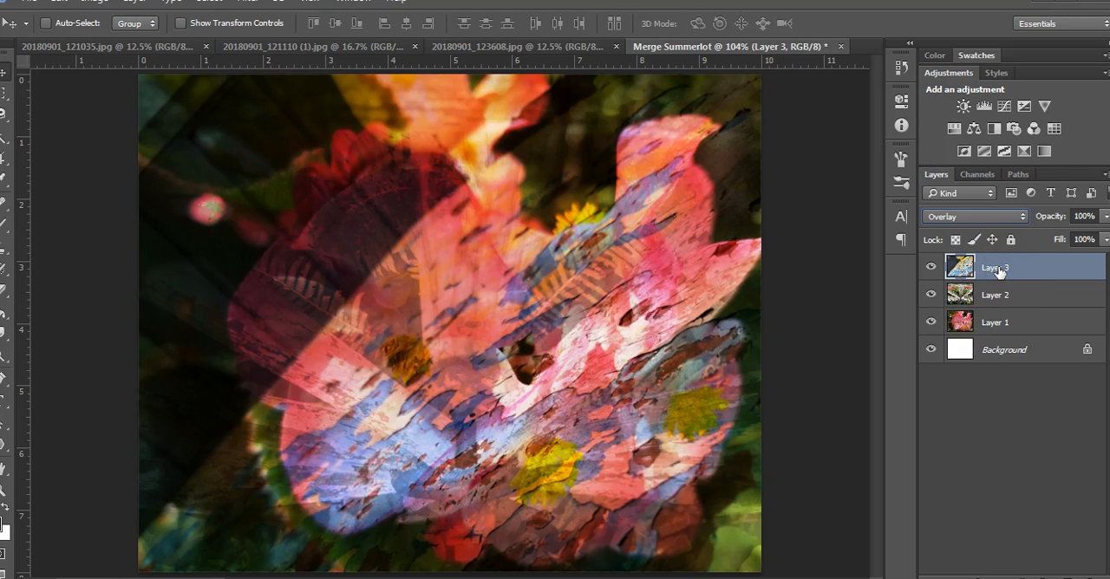
key("ctrl+t")
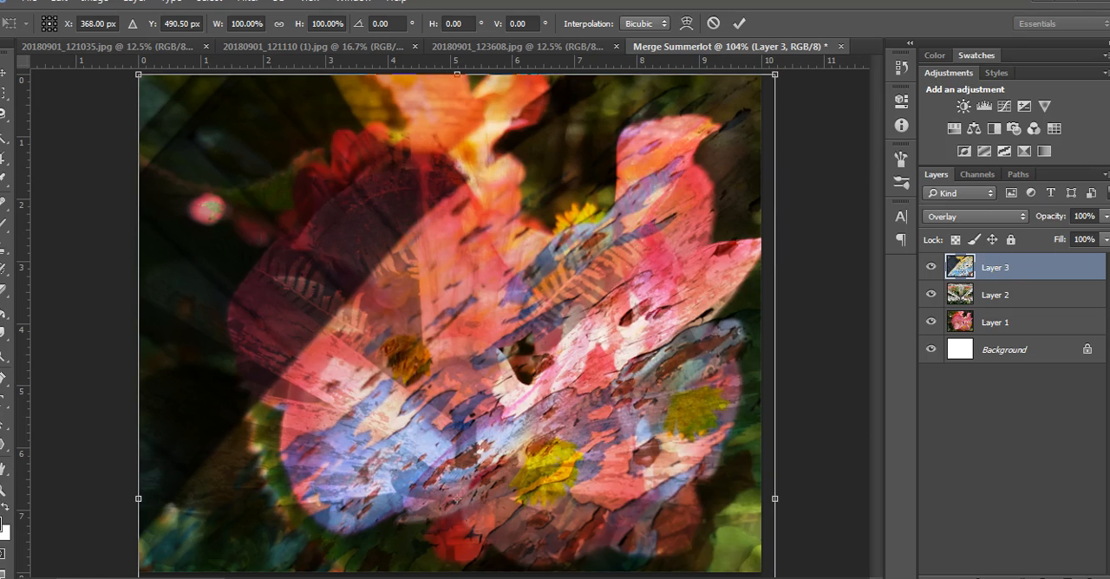
key("ctrl+minus")
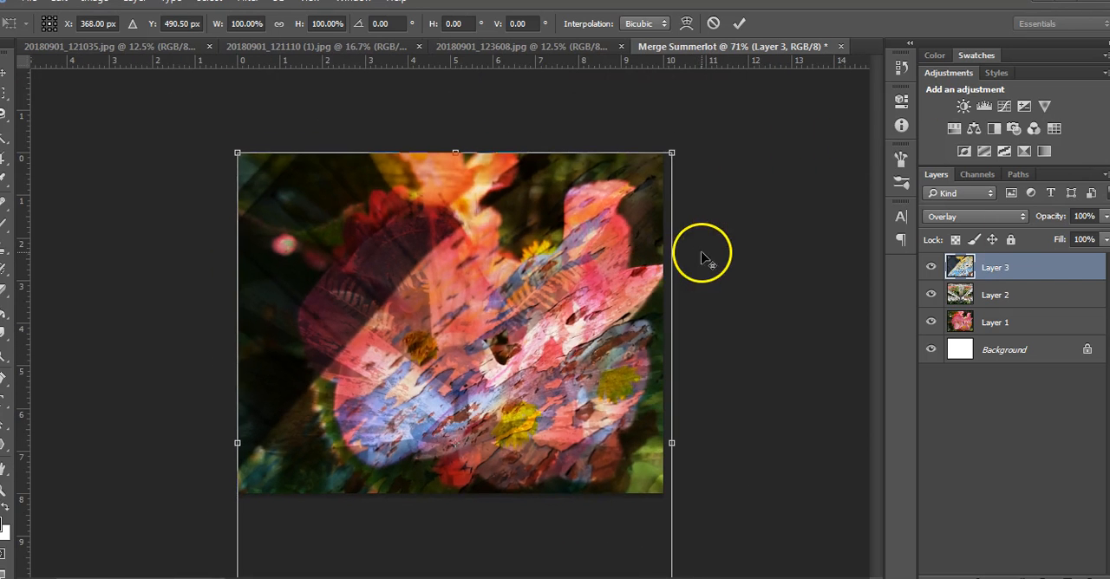
left_click_drag(672, 153, 748, 134)
left_click_drag(589, 375, 525, 479)
left_click_drag(714, 124, 902, 13)
left_click_drag(538, 291, 469, 219)
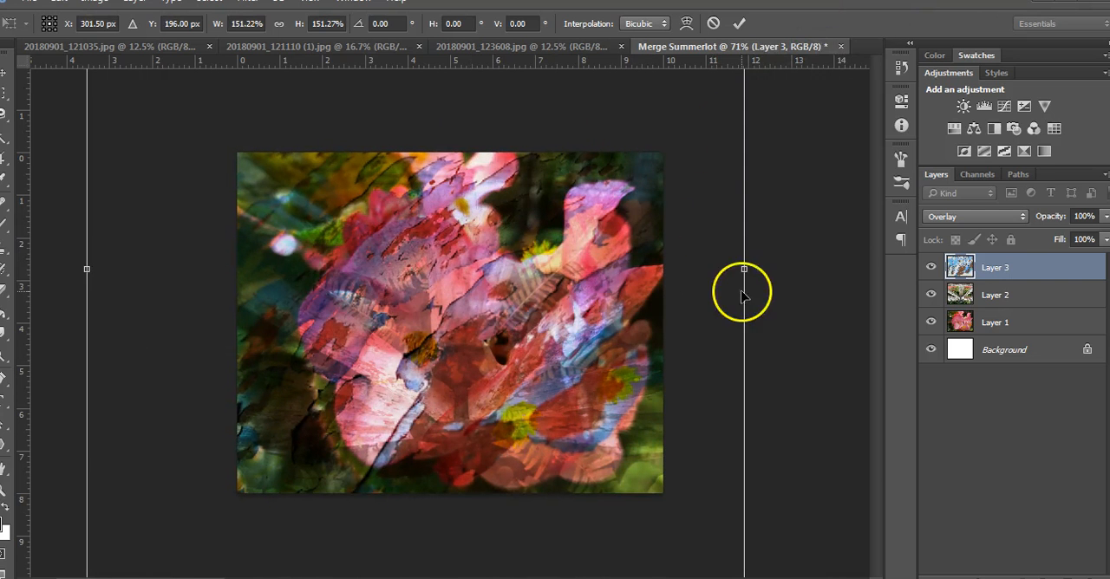
left_click(930, 296)
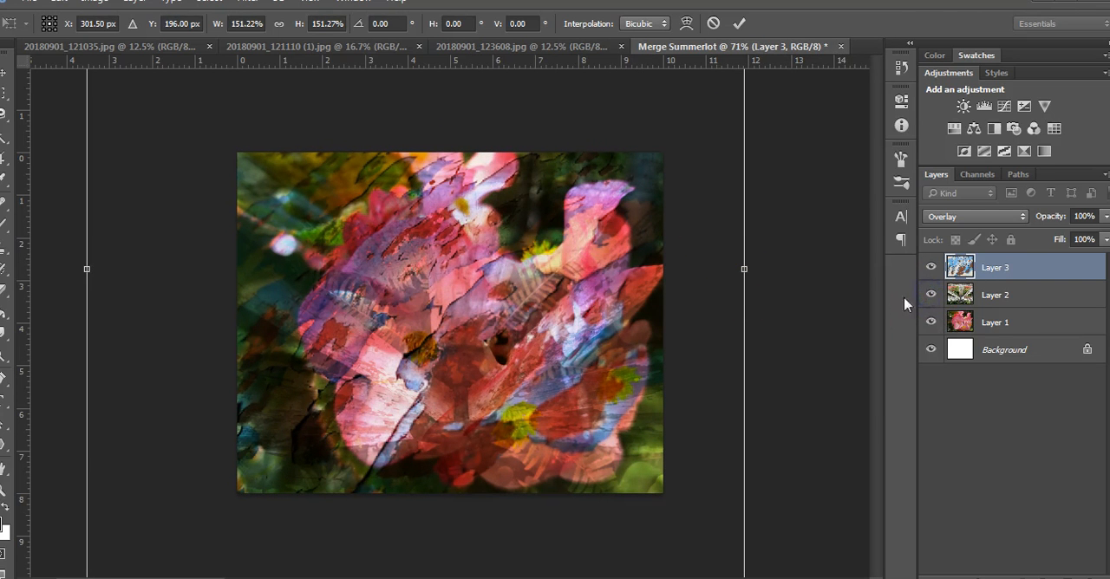
double_click(575, 255)
Step: Hide Layer 2 and Layer 1, and toggle Layer 3's visibility off and on to view it alone
left_click(929, 295)
left_click(931, 323)
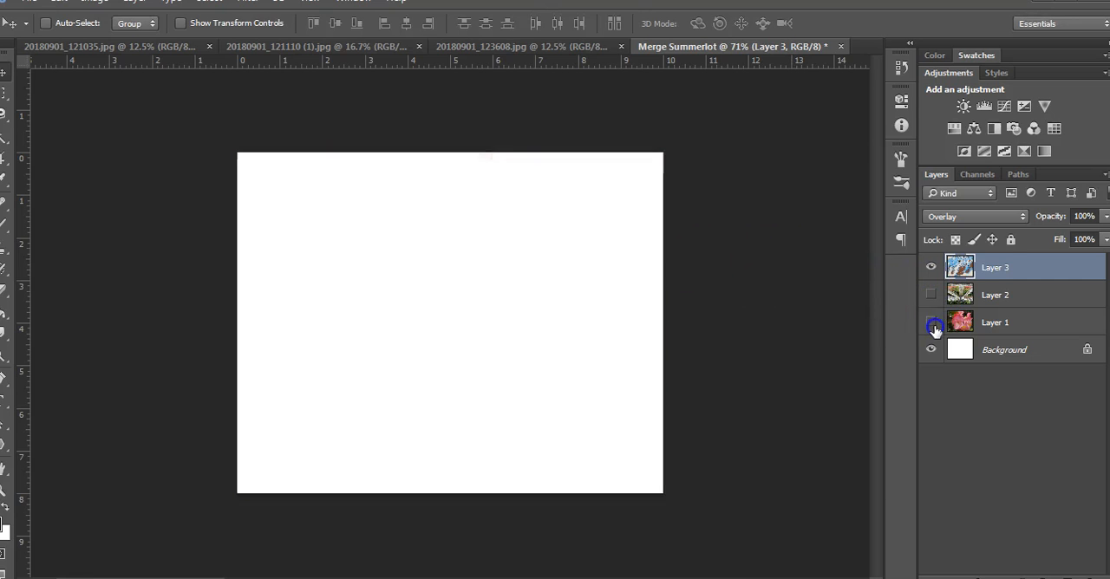
left_click(931, 267)
left_click(931, 268)
Step: Show Layer 2 and Layer 1 again and set Layer 1's opacity to 87%
left_click(931, 295)
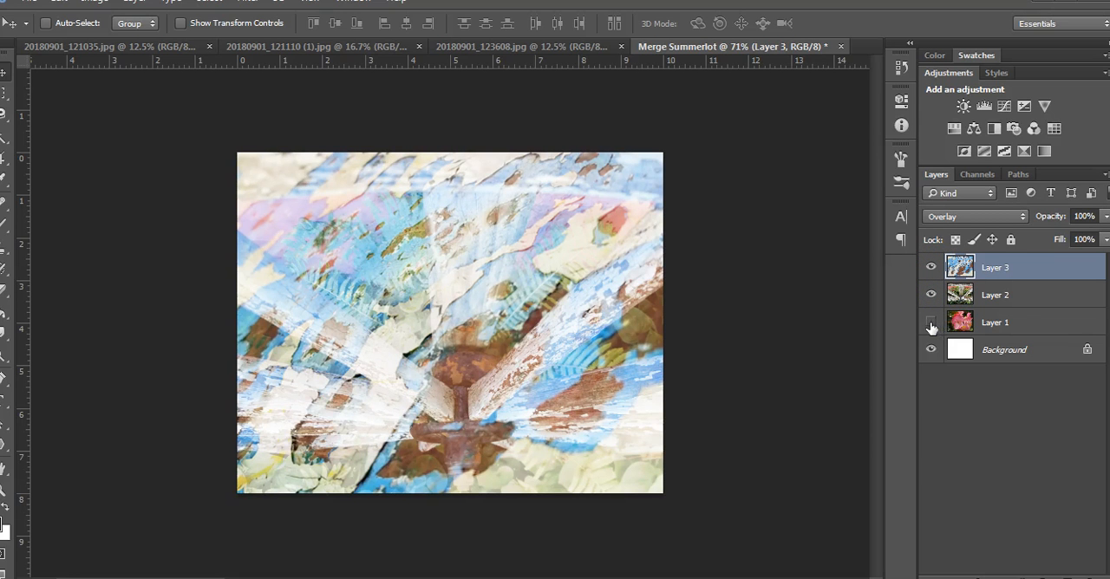
left_click(931, 323)
left_click(995, 322)
left_click(1105, 215)
left_click_drag(1106, 239, 1065, 240)
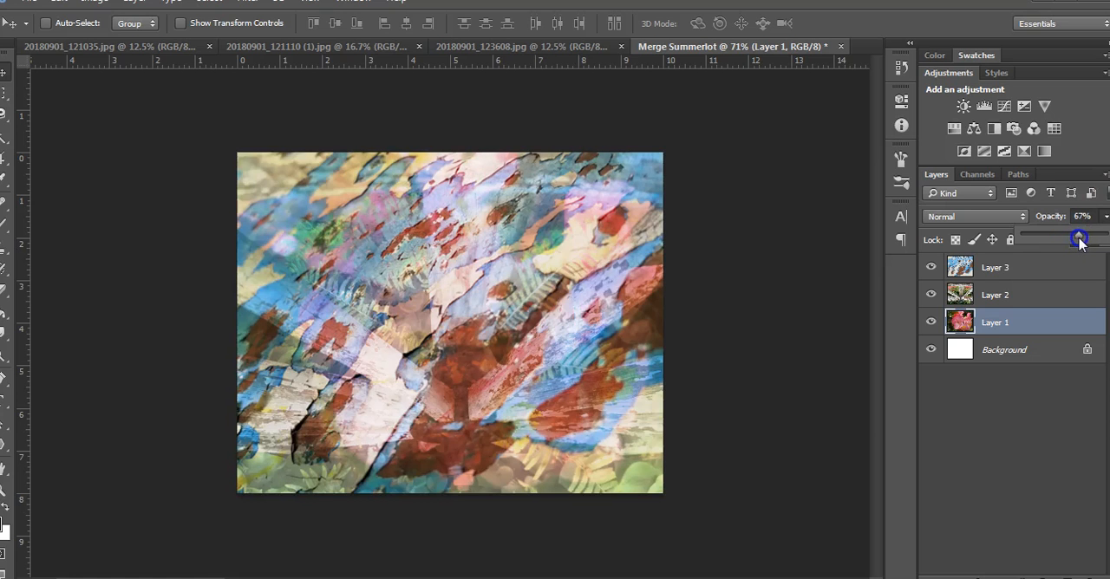
left_click_drag(1080, 241, 1097, 241)
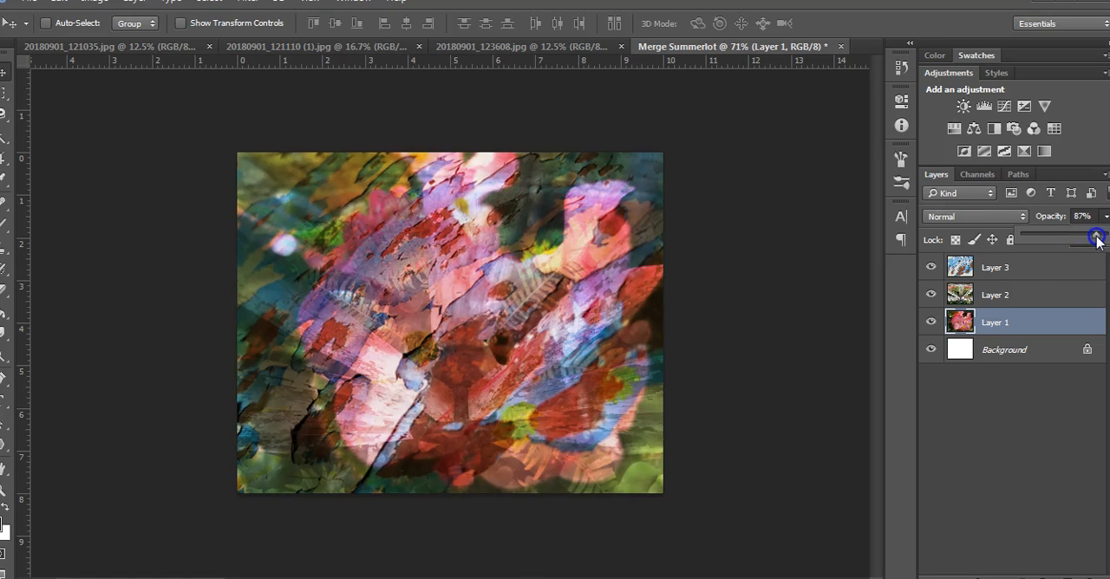
Step: Unlock the Background layer and fill it with light pink f8cce0 in Normal mode at 100% opacity
left_click(1086, 349)
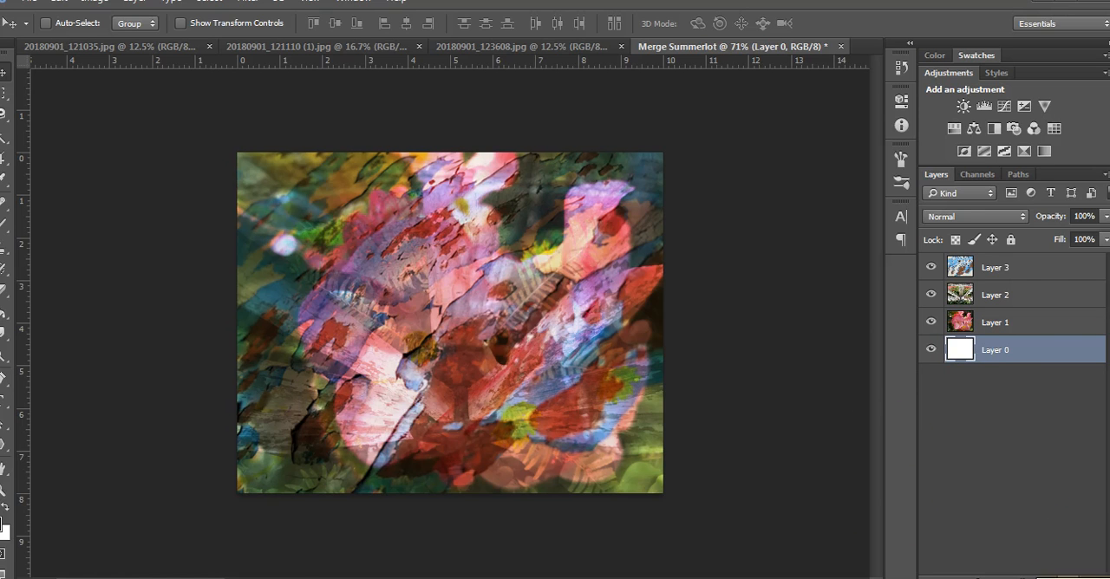
left_click(58, 2)
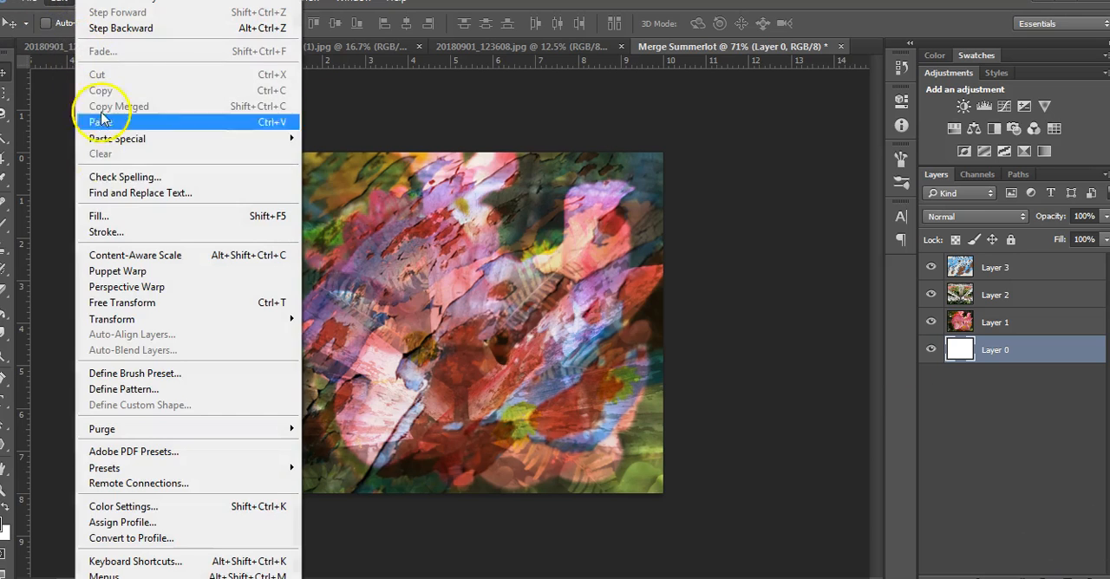
left_click(104, 217)
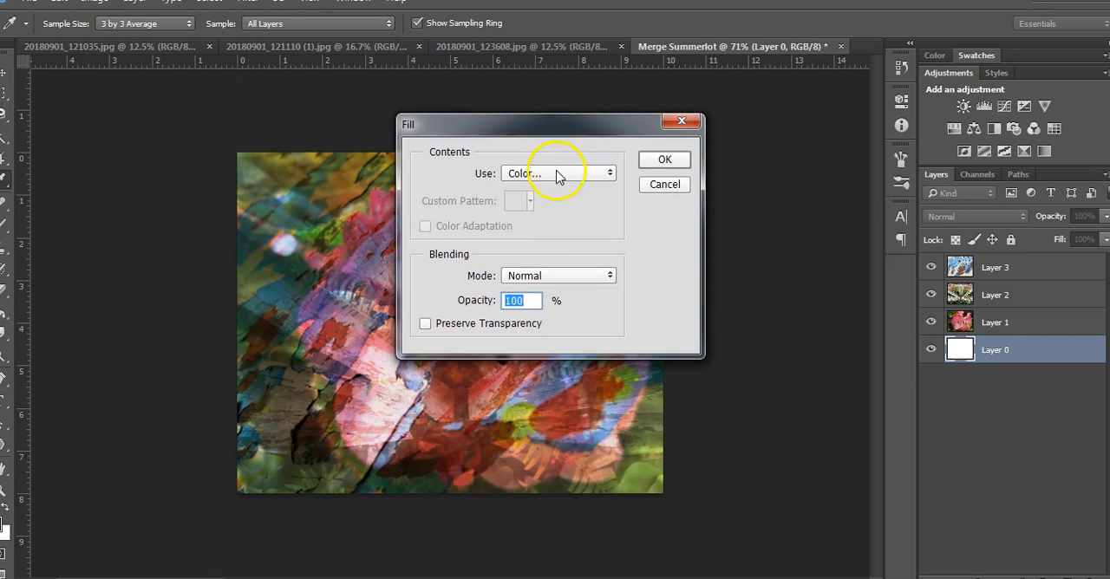
left_click(559, 173)
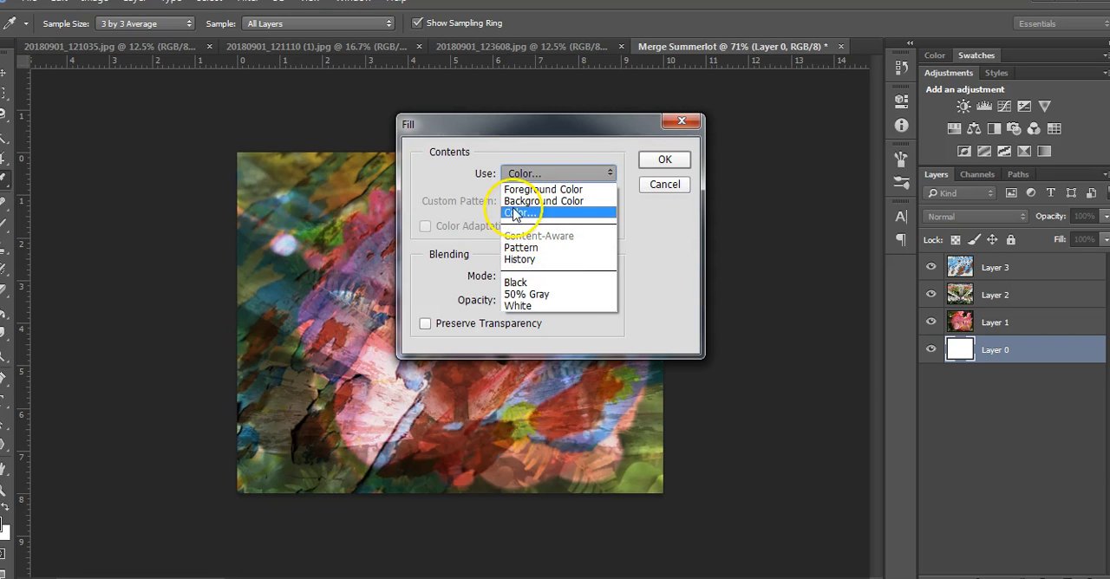
left_click(553, 214)
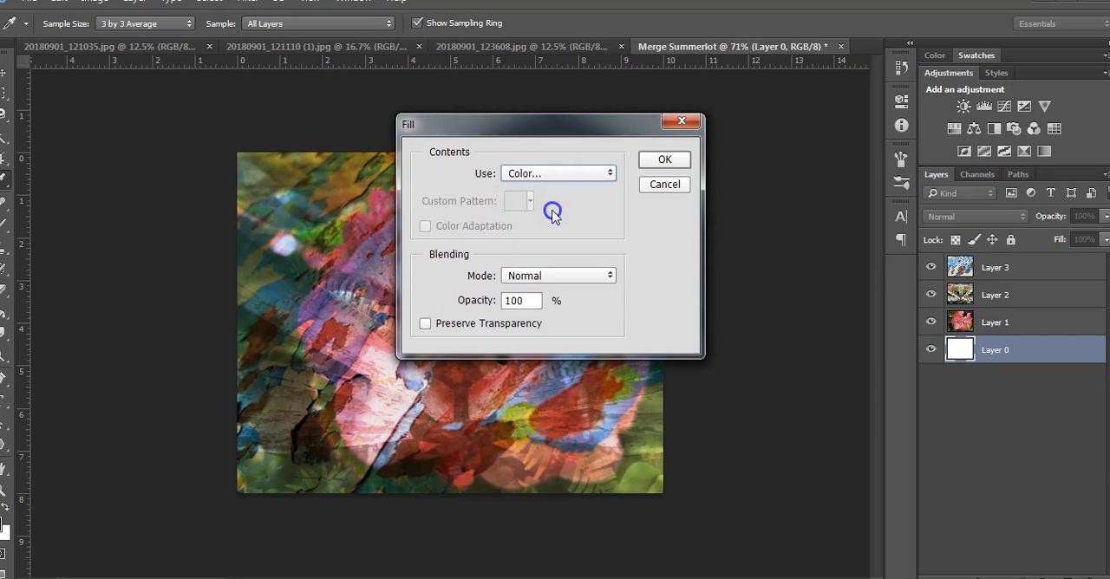
mouse_move(527, 165)
left_mouse_down()
mouse_move(496, 143)
mouse_move(372, 133)
left_mouse_up()
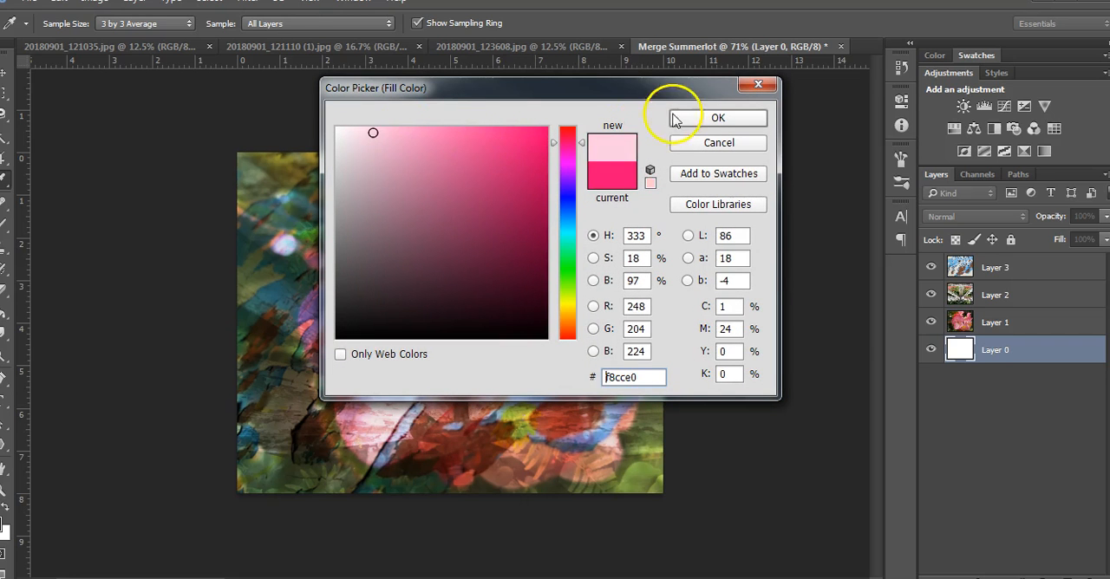
left_click(678, 116)
left_click(664, 159)
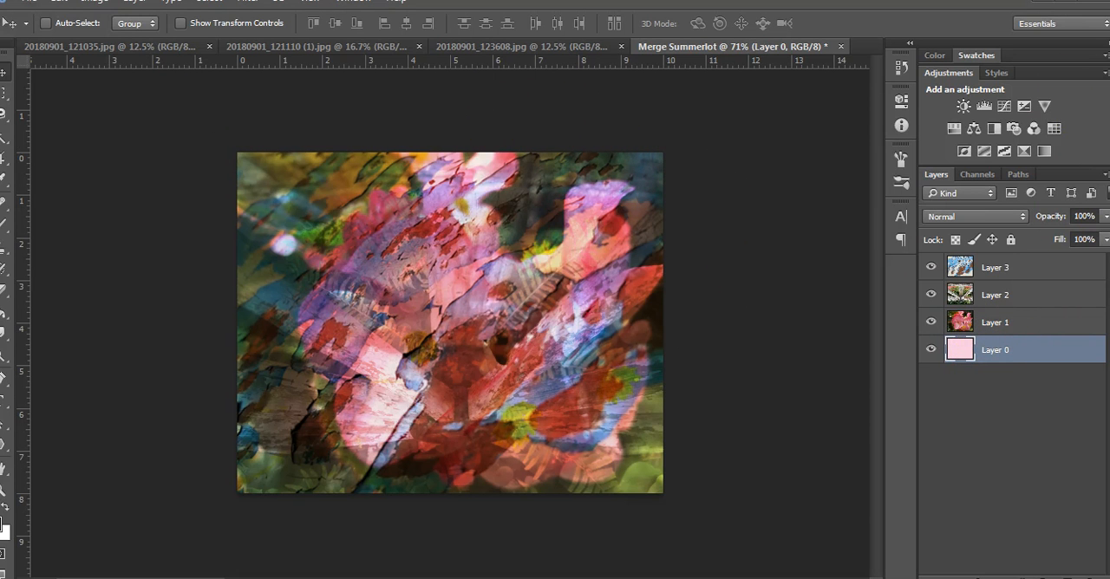
Step: Save the composition as a JPEG in the Photography folder on the H: network drive, at Maximum quality 12 with Baseline ("Standard") format
left_click(26, 7)
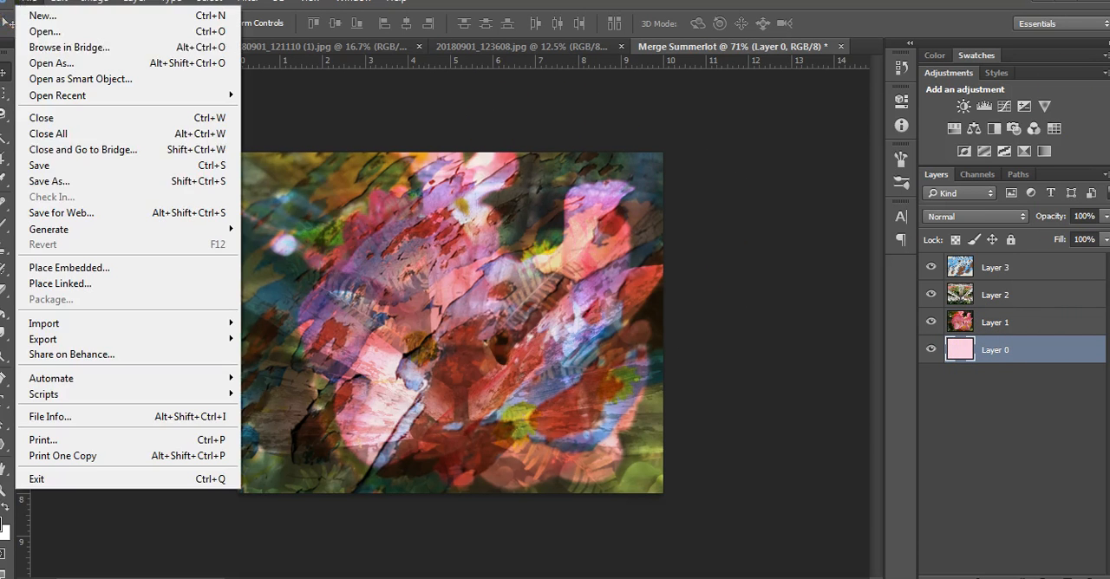
left_click(49, 179)
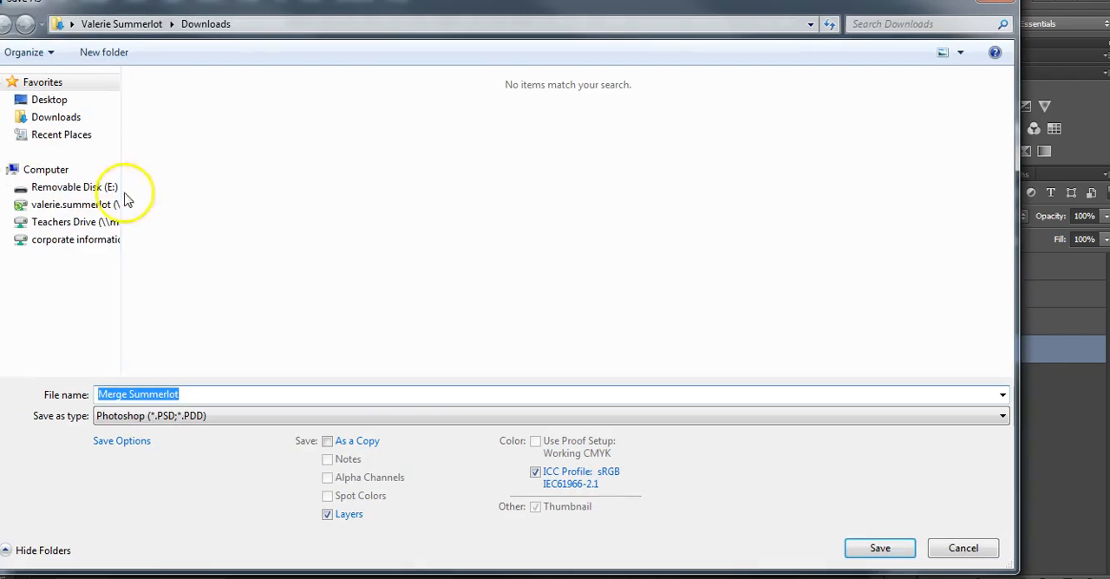
left_click(45, 169)
double_click(193, 171)
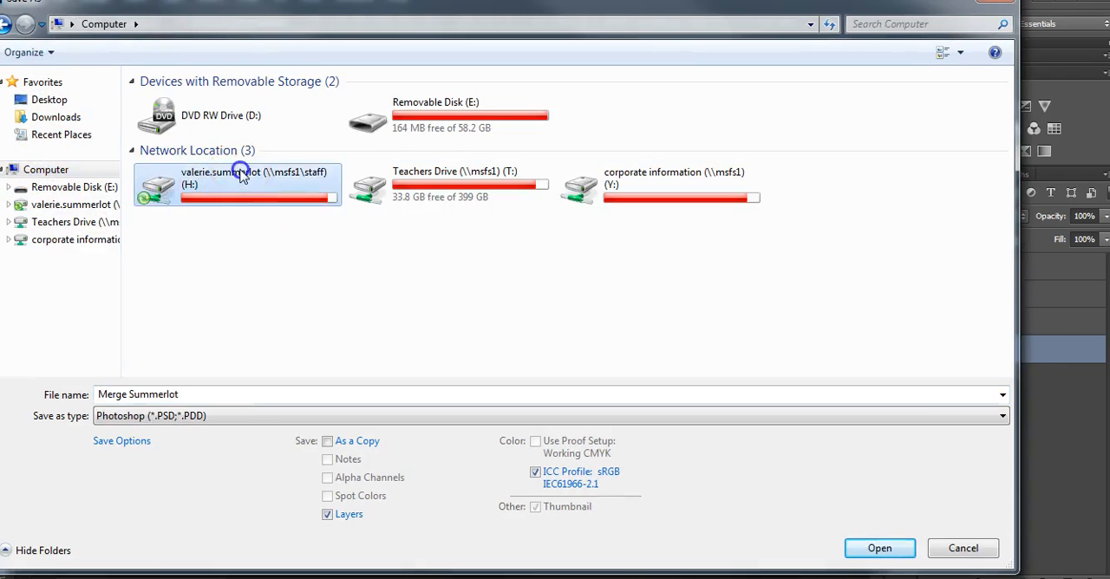
double_click(253, 179)
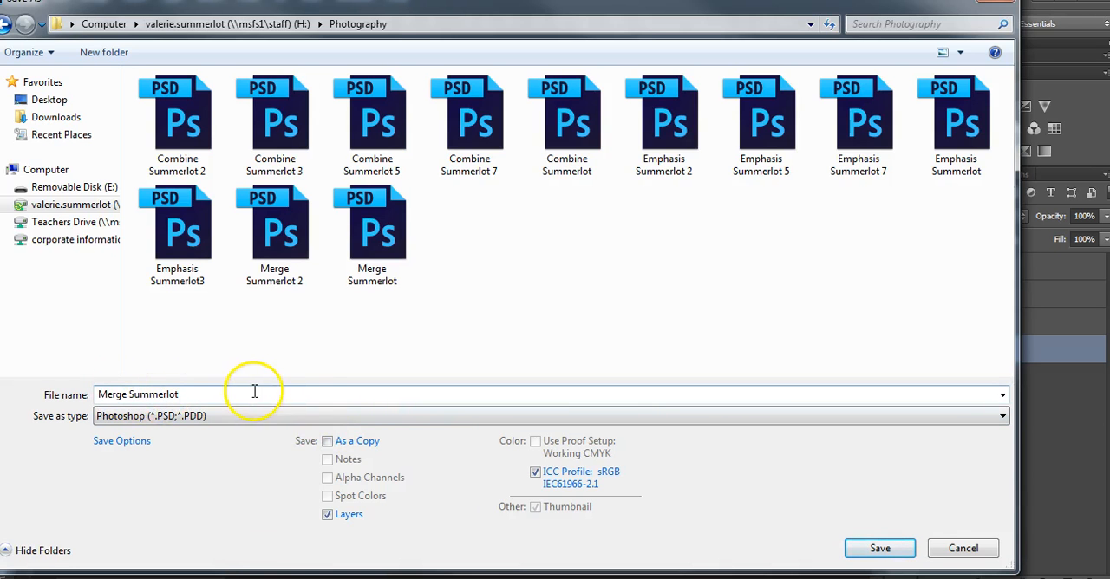
left_click(287, 420)
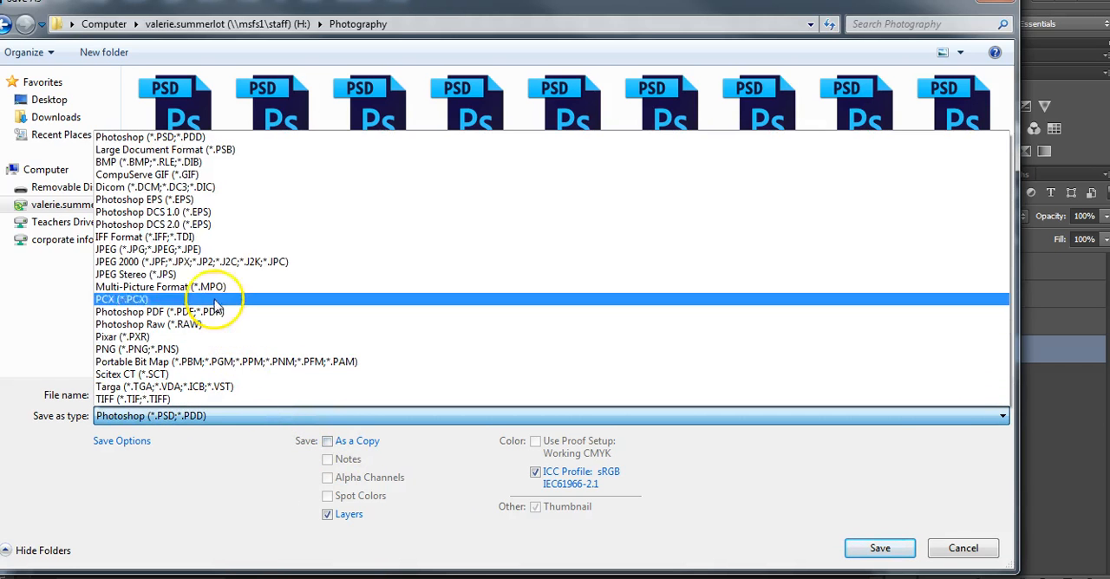
left_click(195, 250)
left_click(879, 548)
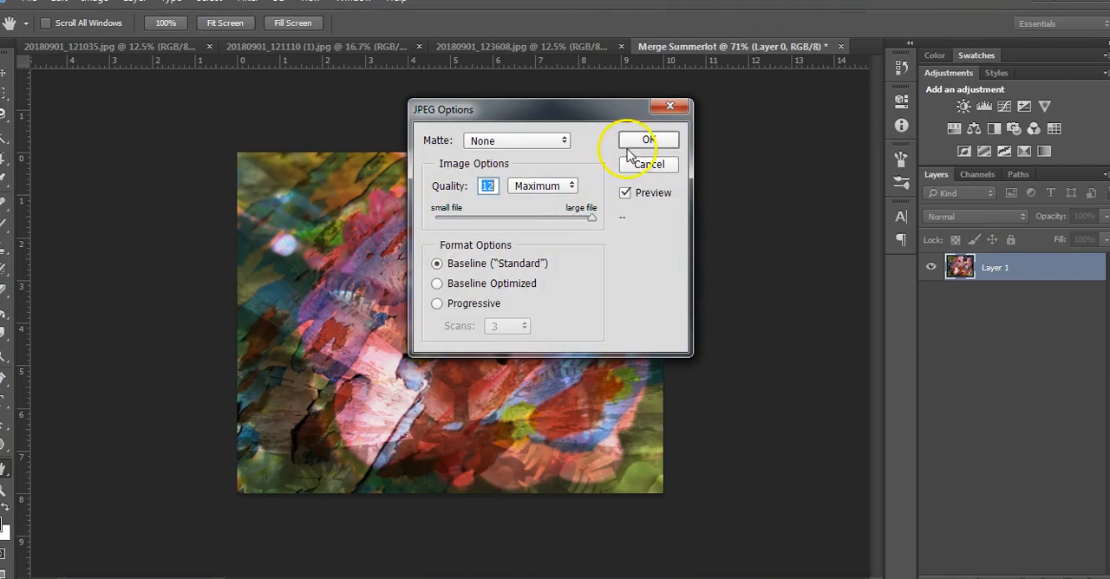
left_click(641, 141)
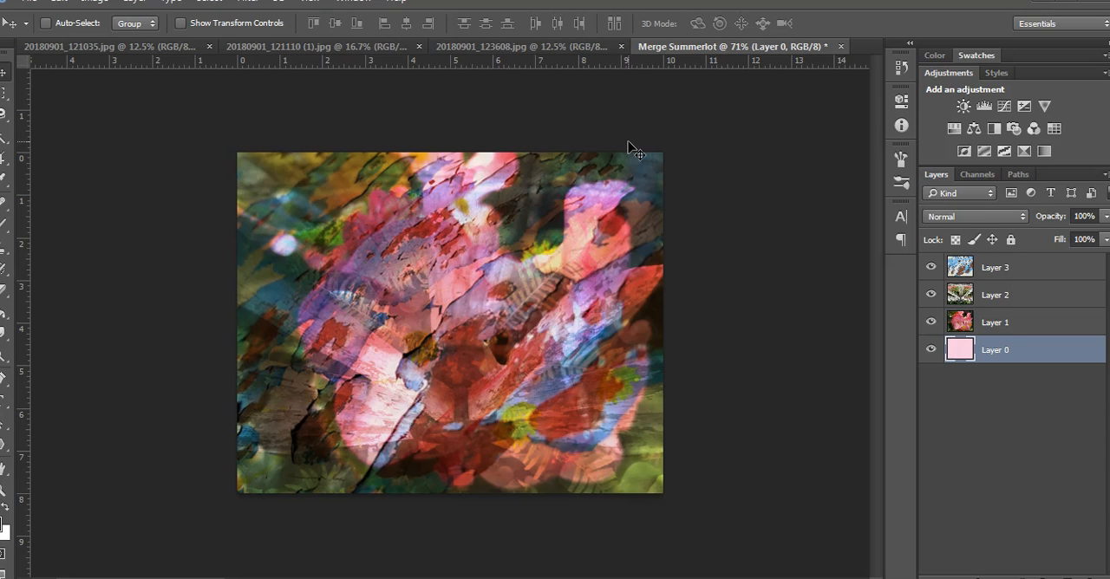
left_click(546, 250)
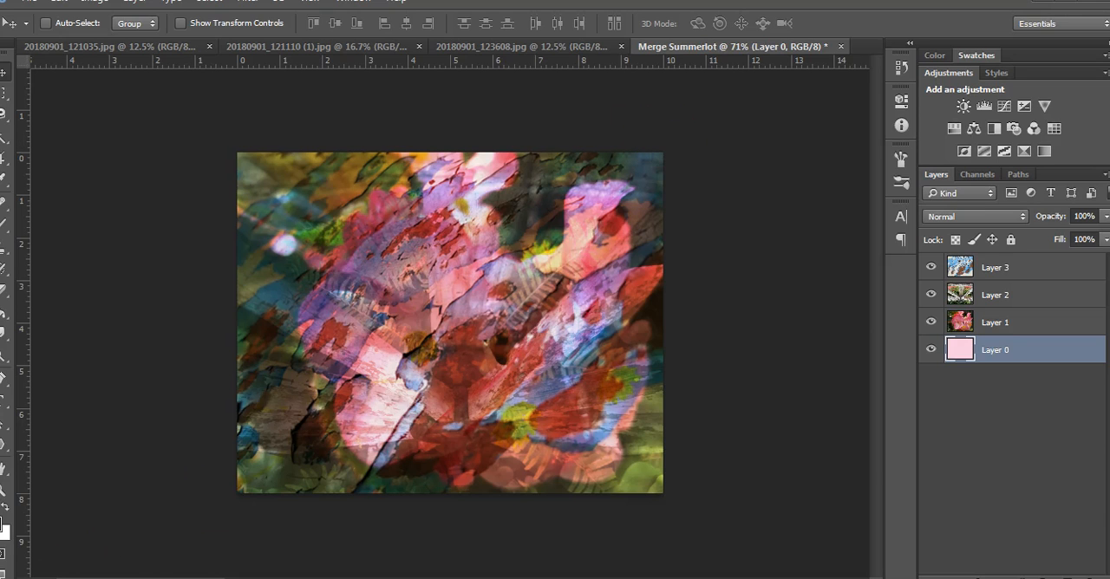